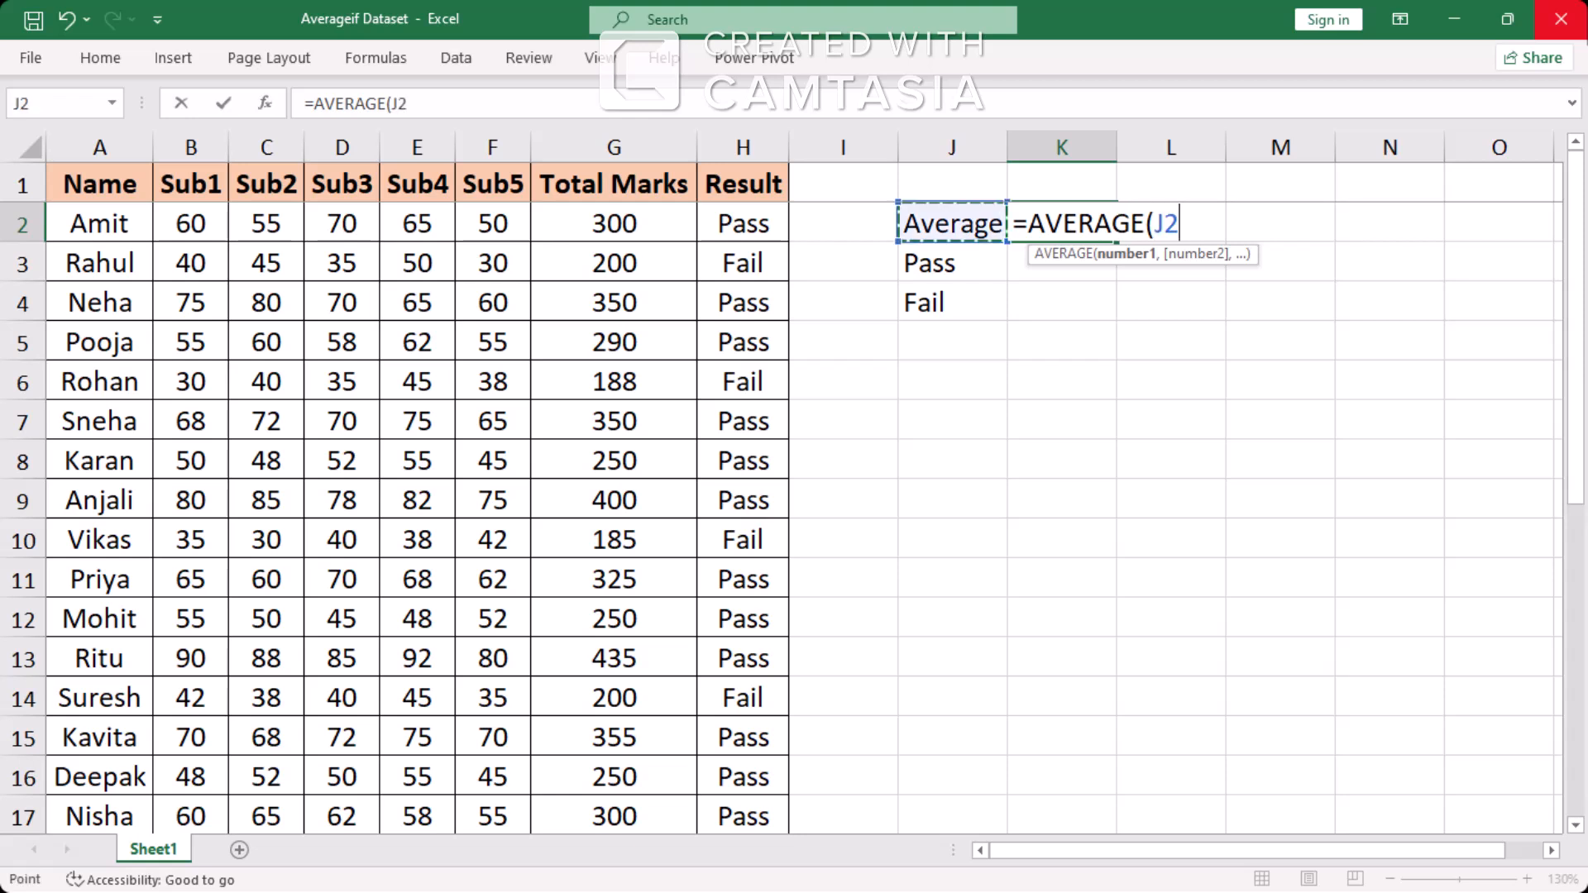
key("Left")
key("Left")
key("Left")
key("Left")
Complete the AVERAGE formula in K2 so it averages the entire Total Marks column, G:G
key("Right")
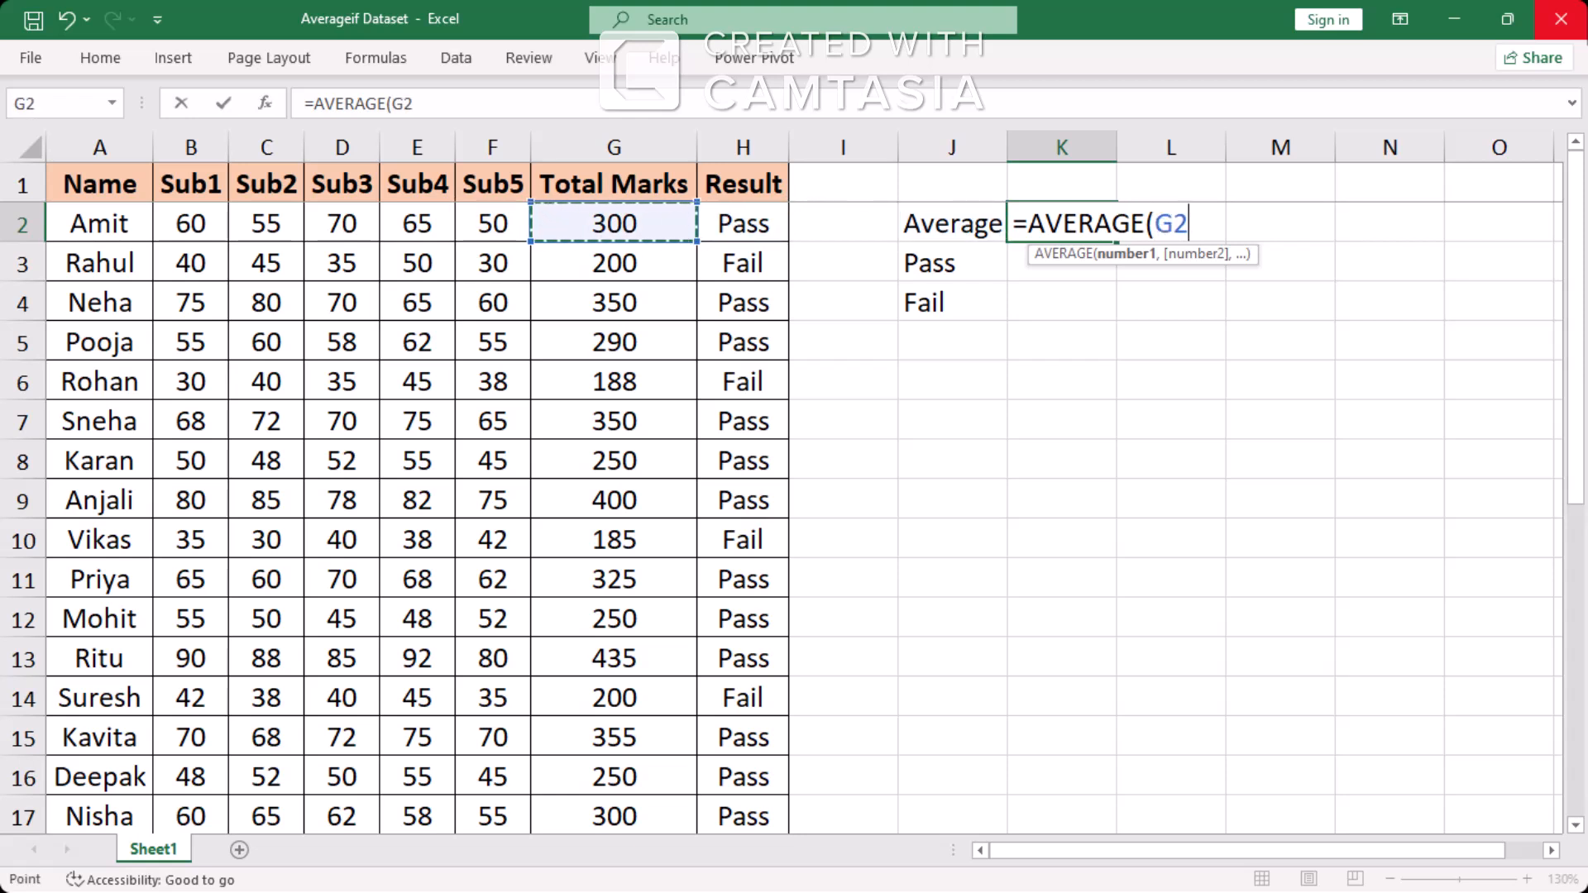
key("ctrl+space")
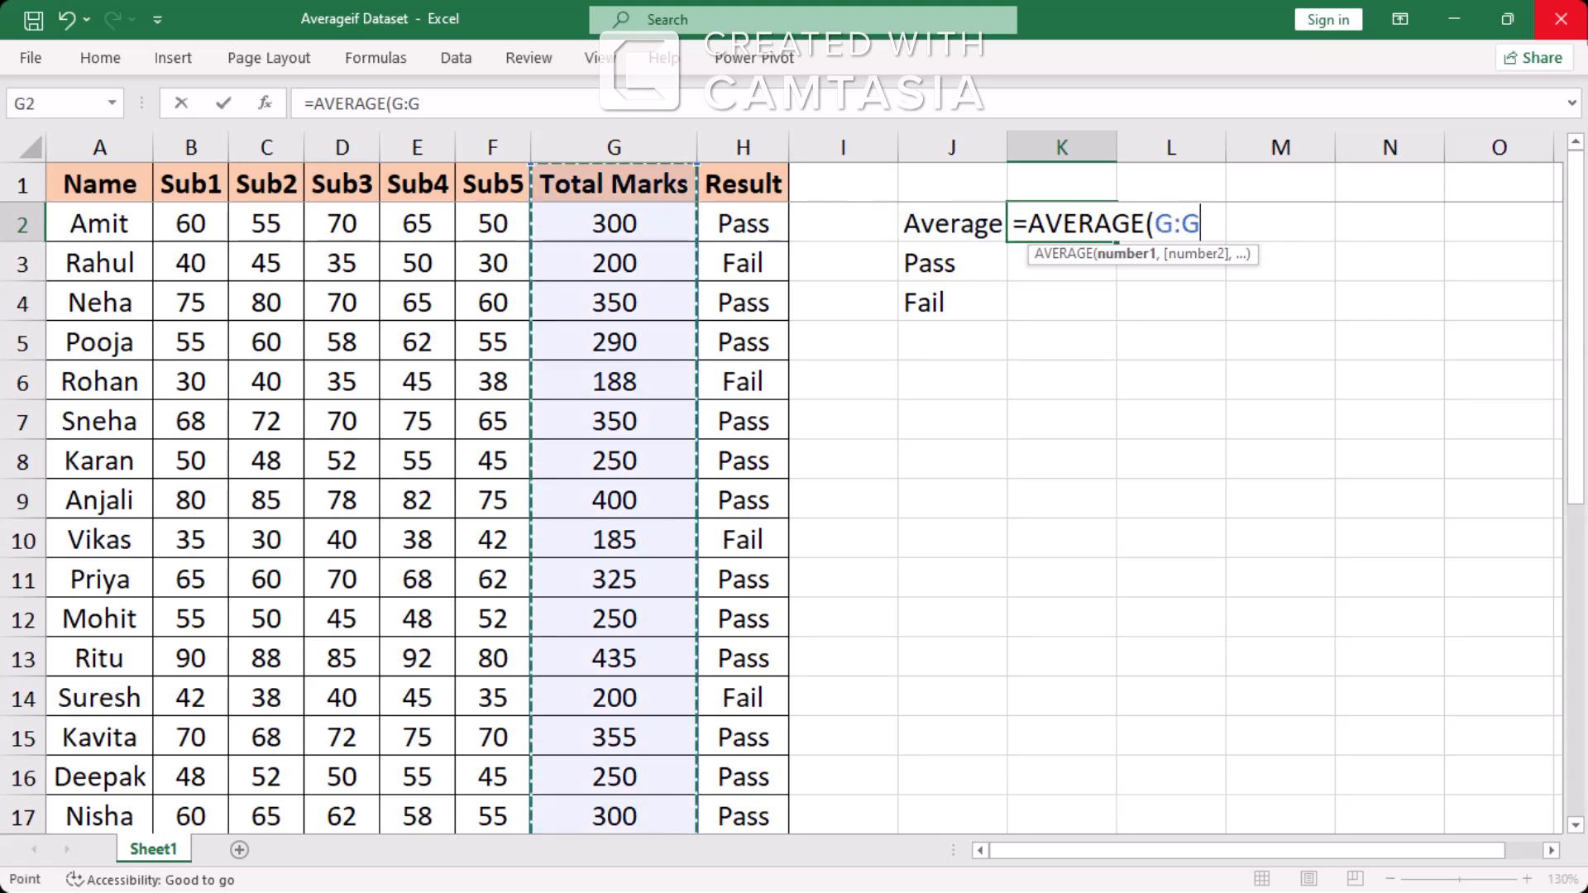
type(")")
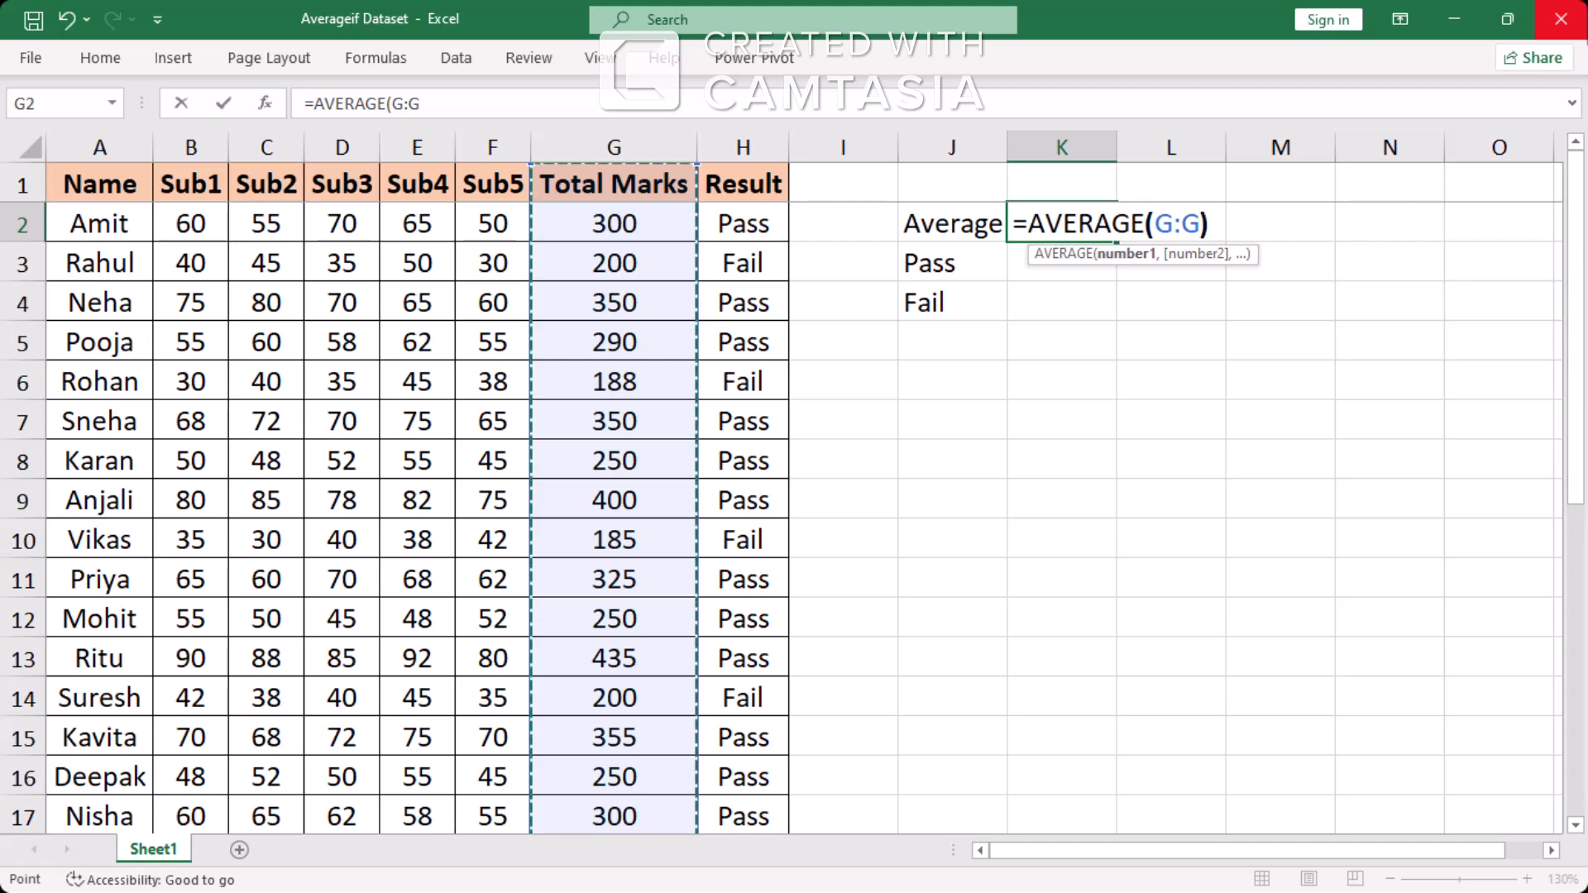
key("Return")
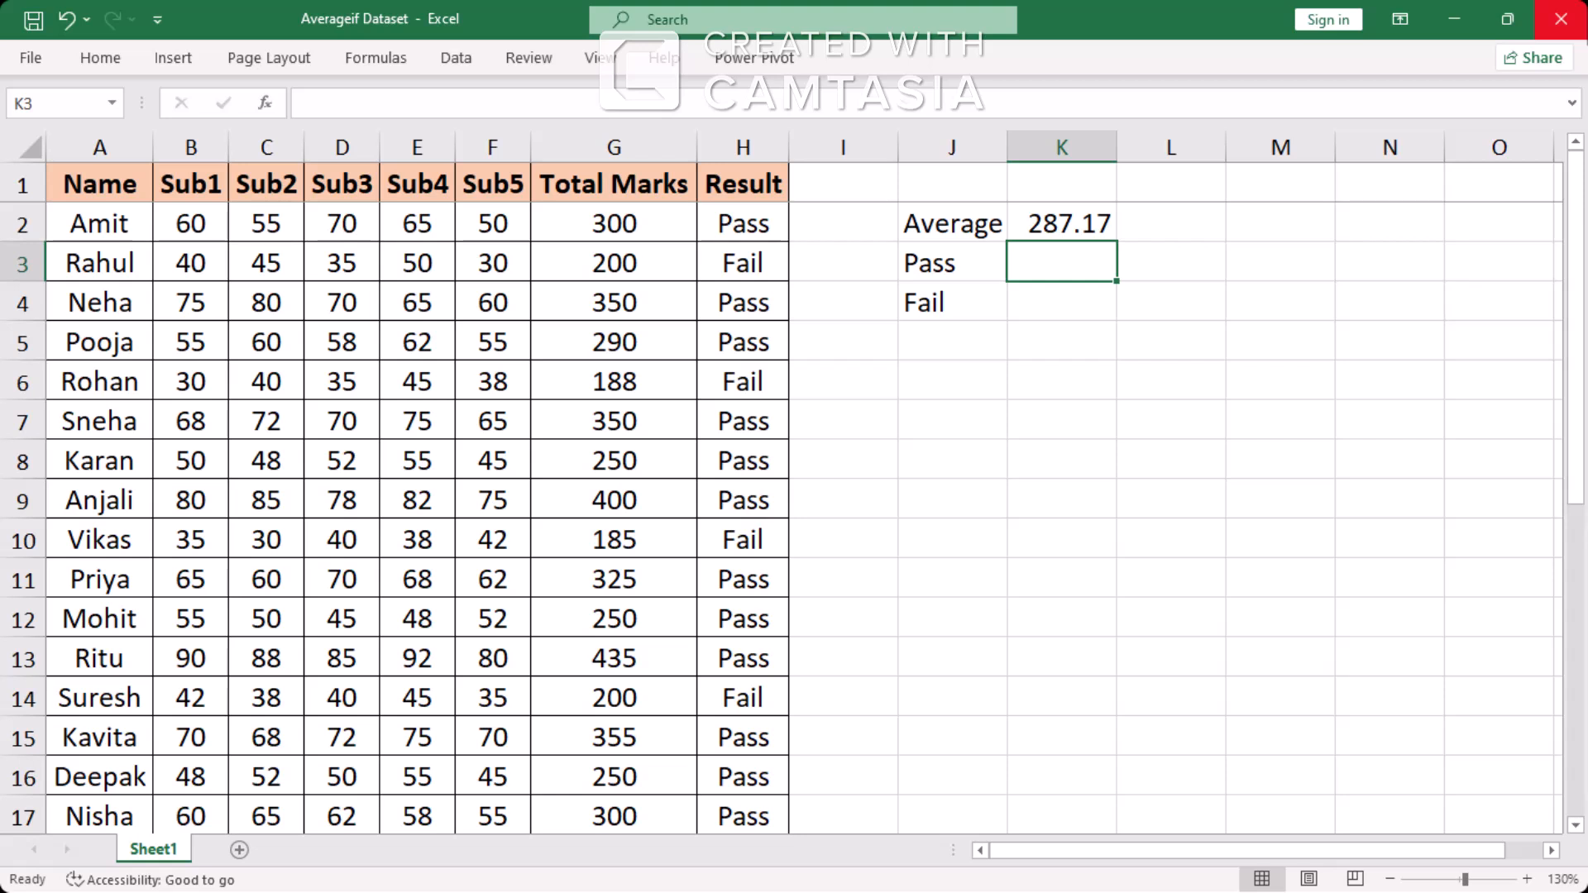
Start an AVERAGEIF formula in K3, beside the Pass label
type("=")
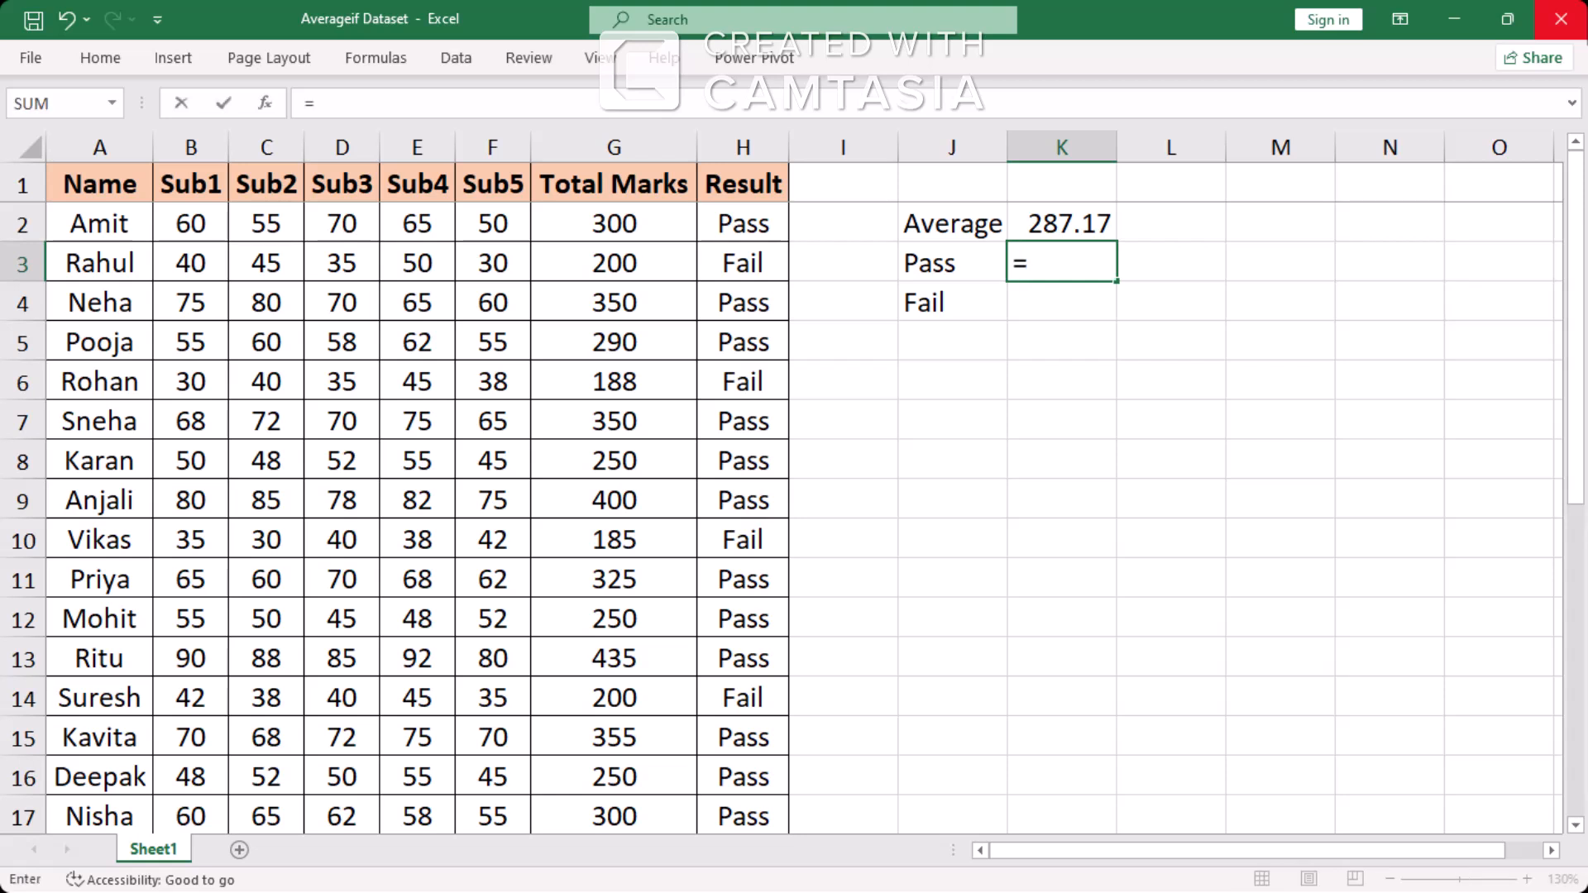
type("averi")
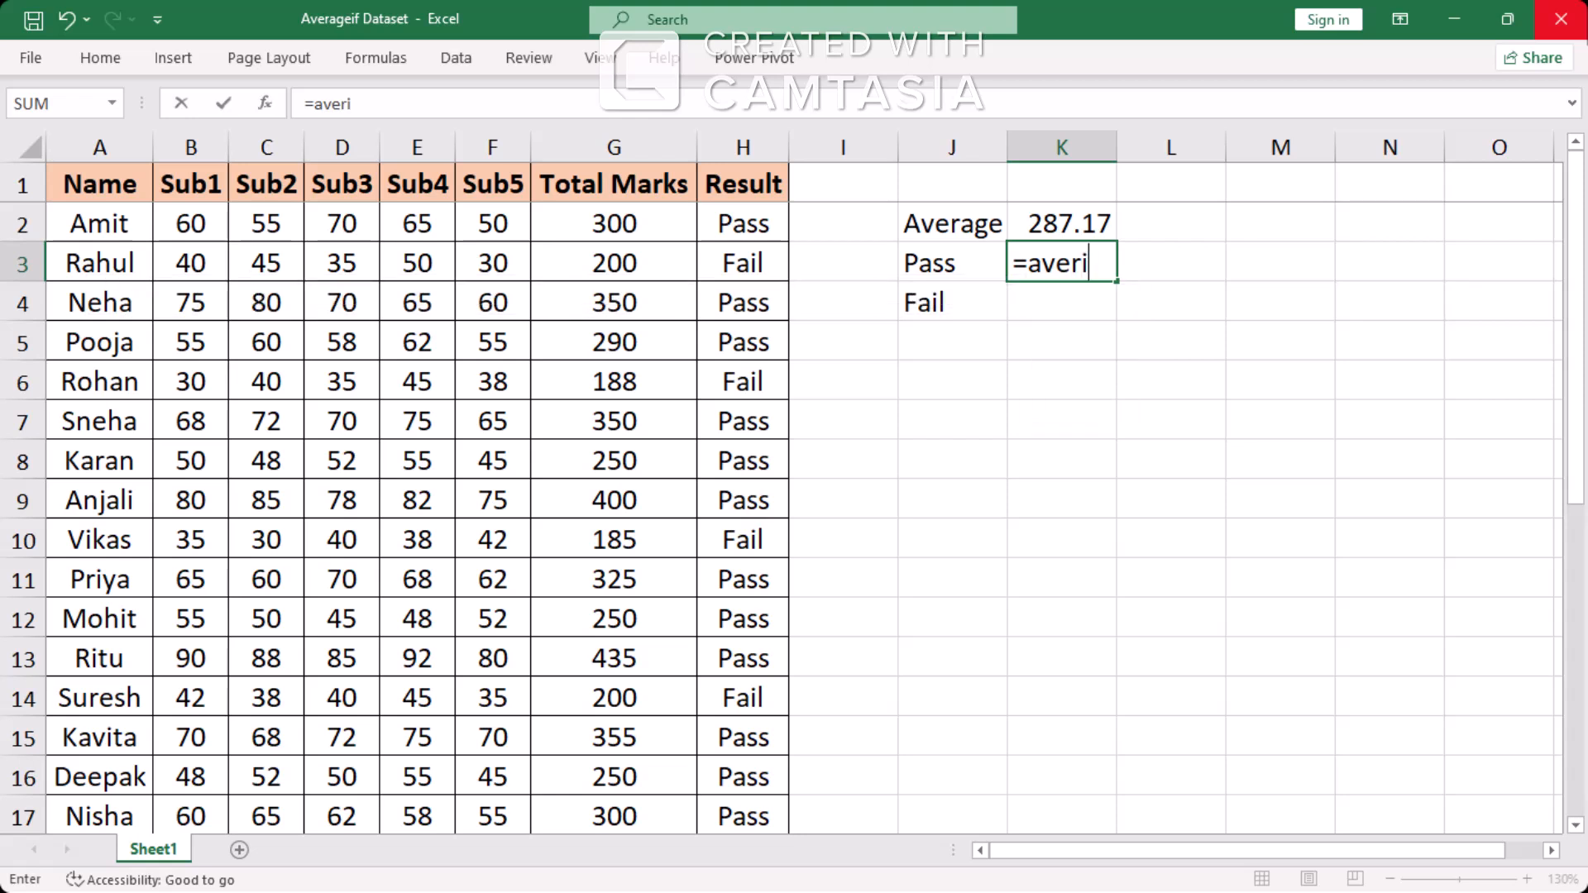
key("BackSpace")
type("a")
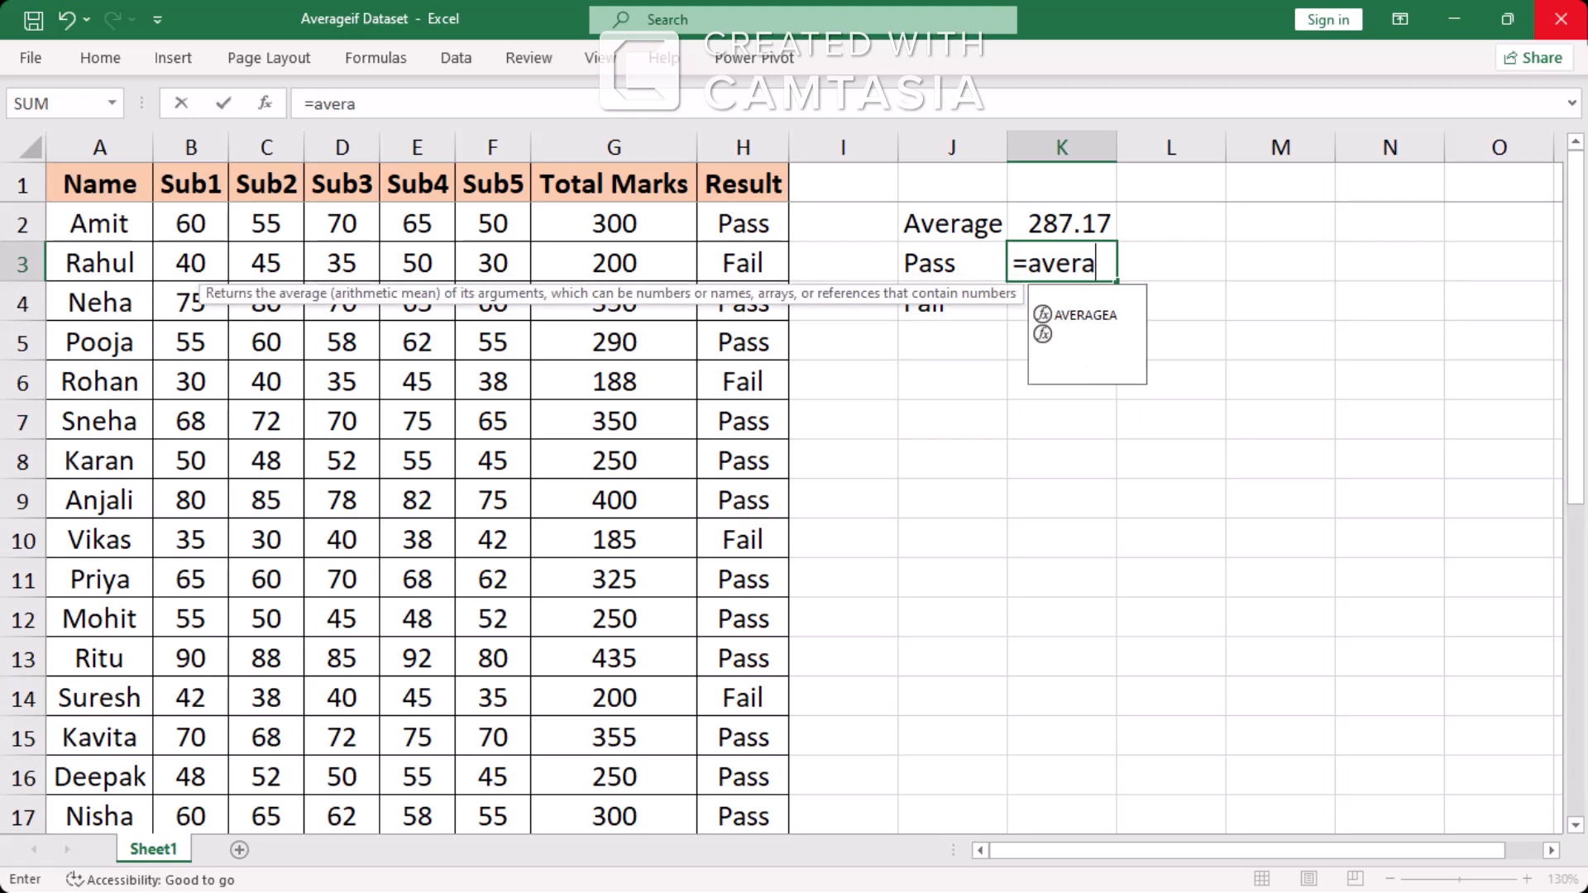
type("ge")
key("Down")
key("Down")
key("Down")
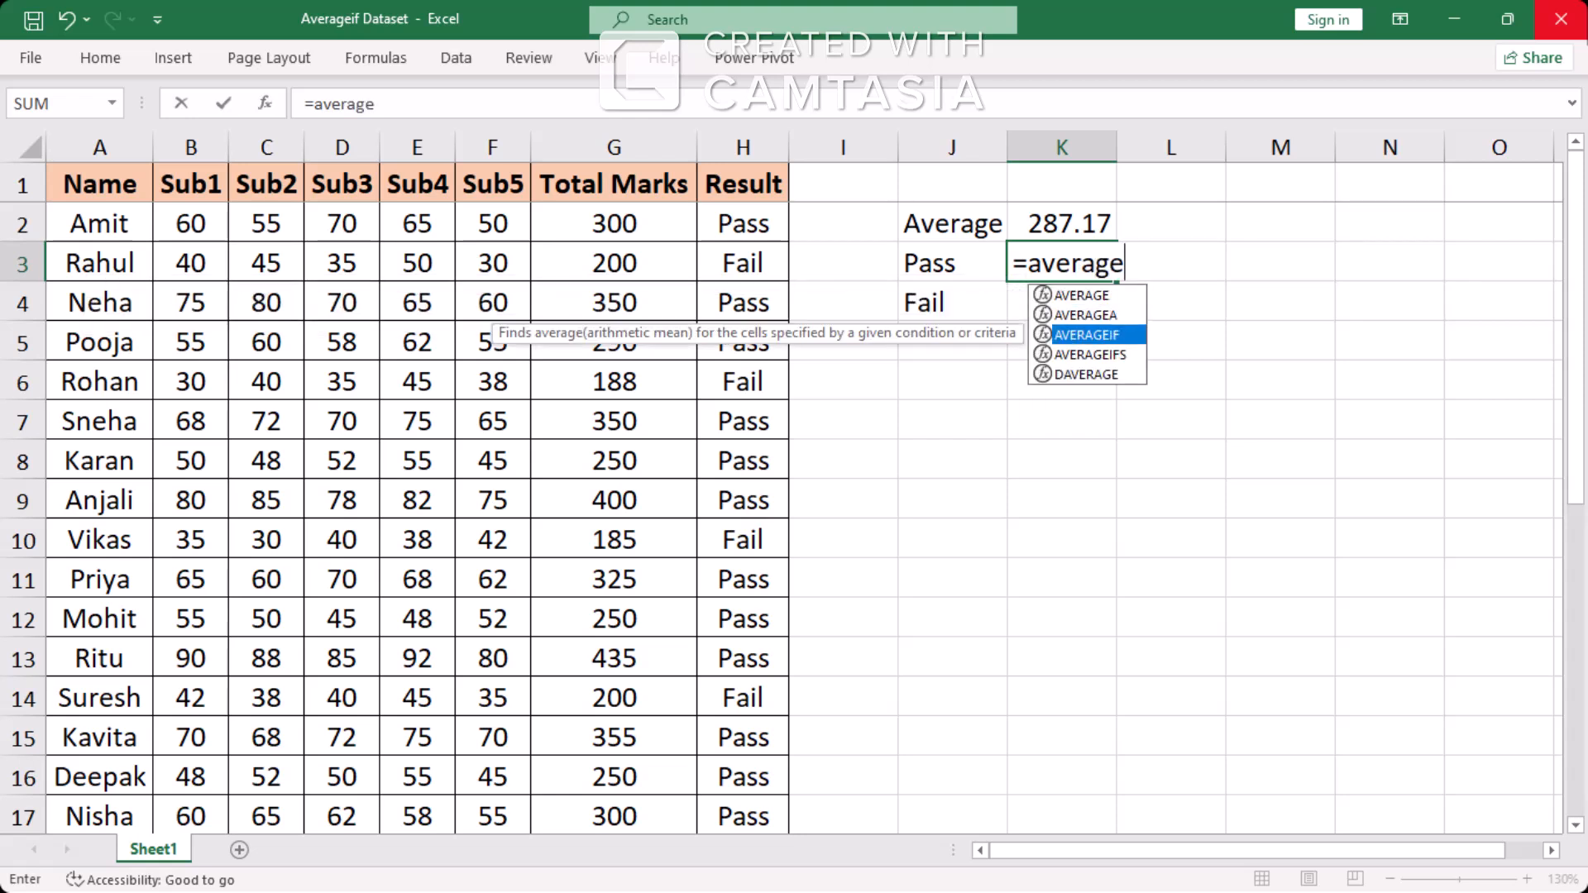
key("Up")
key("Tab")
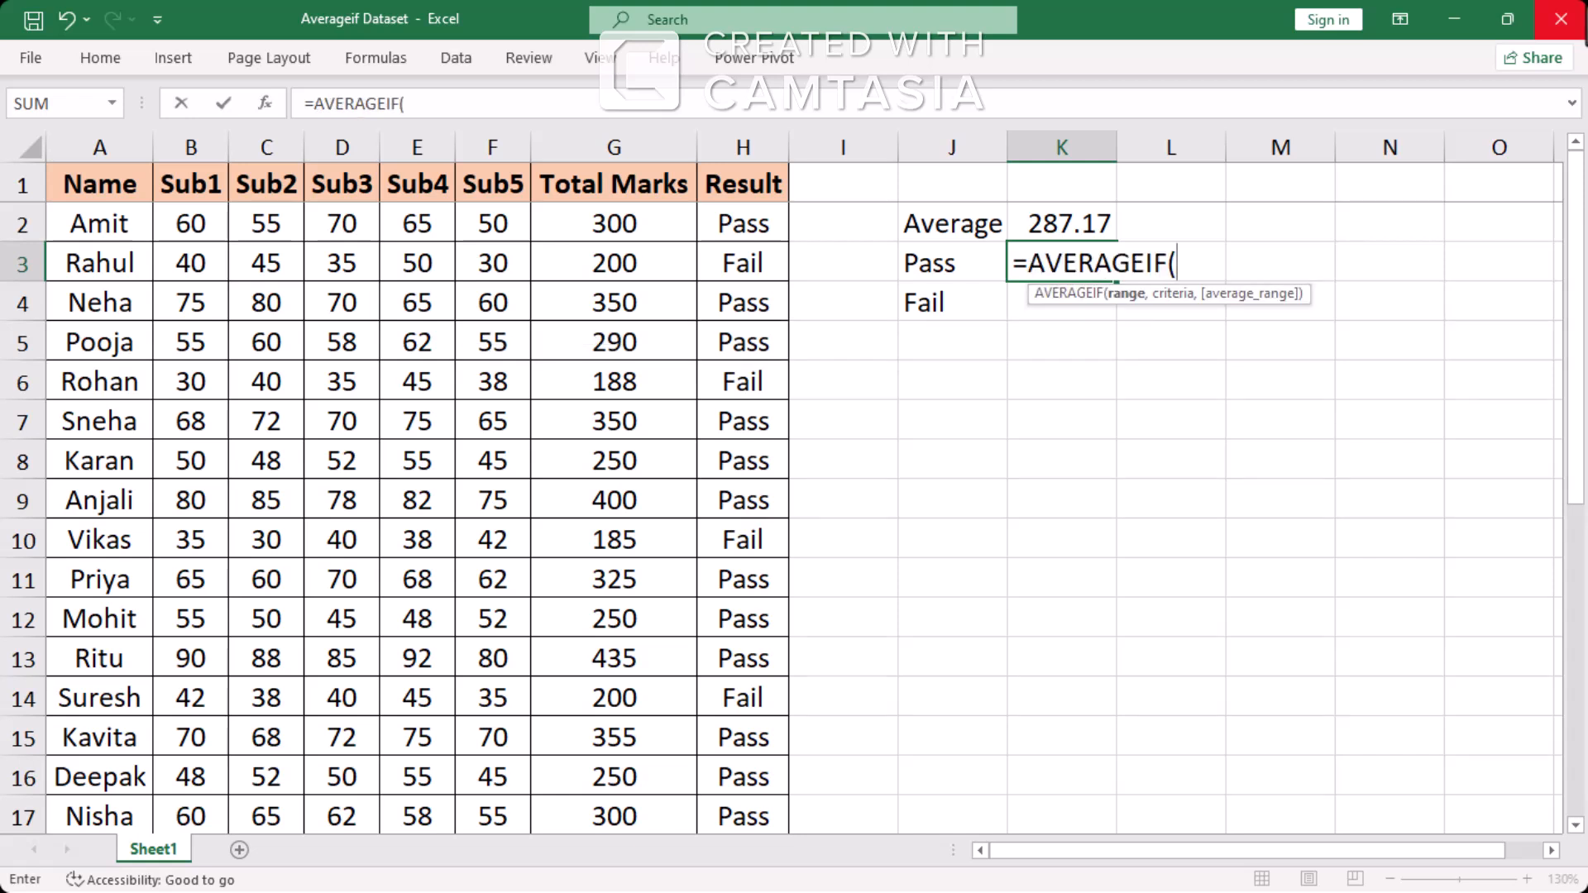
left_click(749, 136)
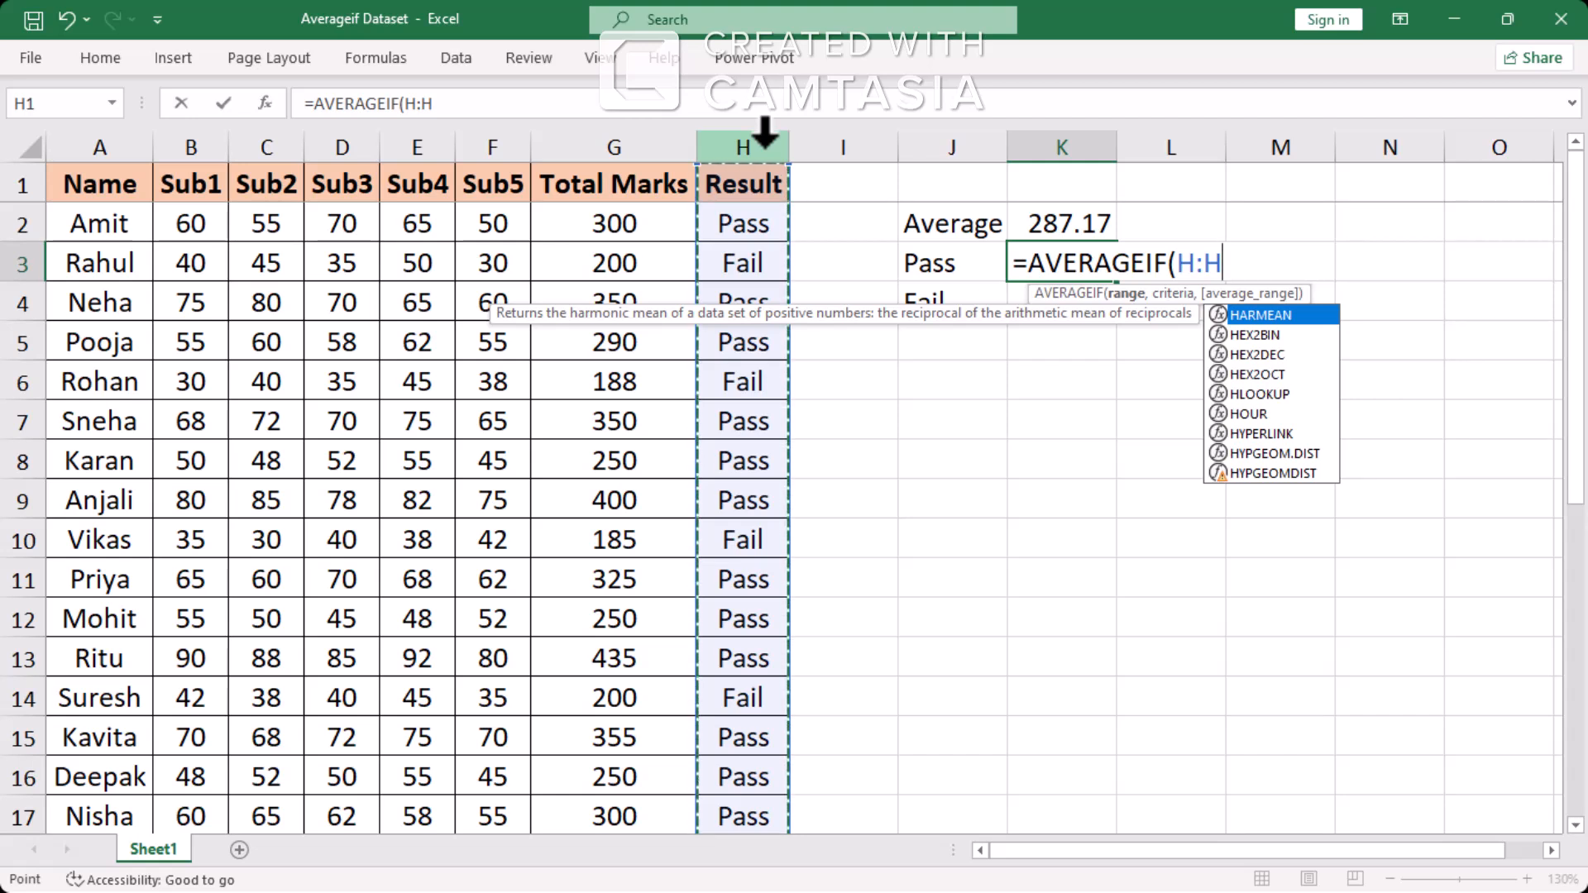
key("Escape")
key("Up")
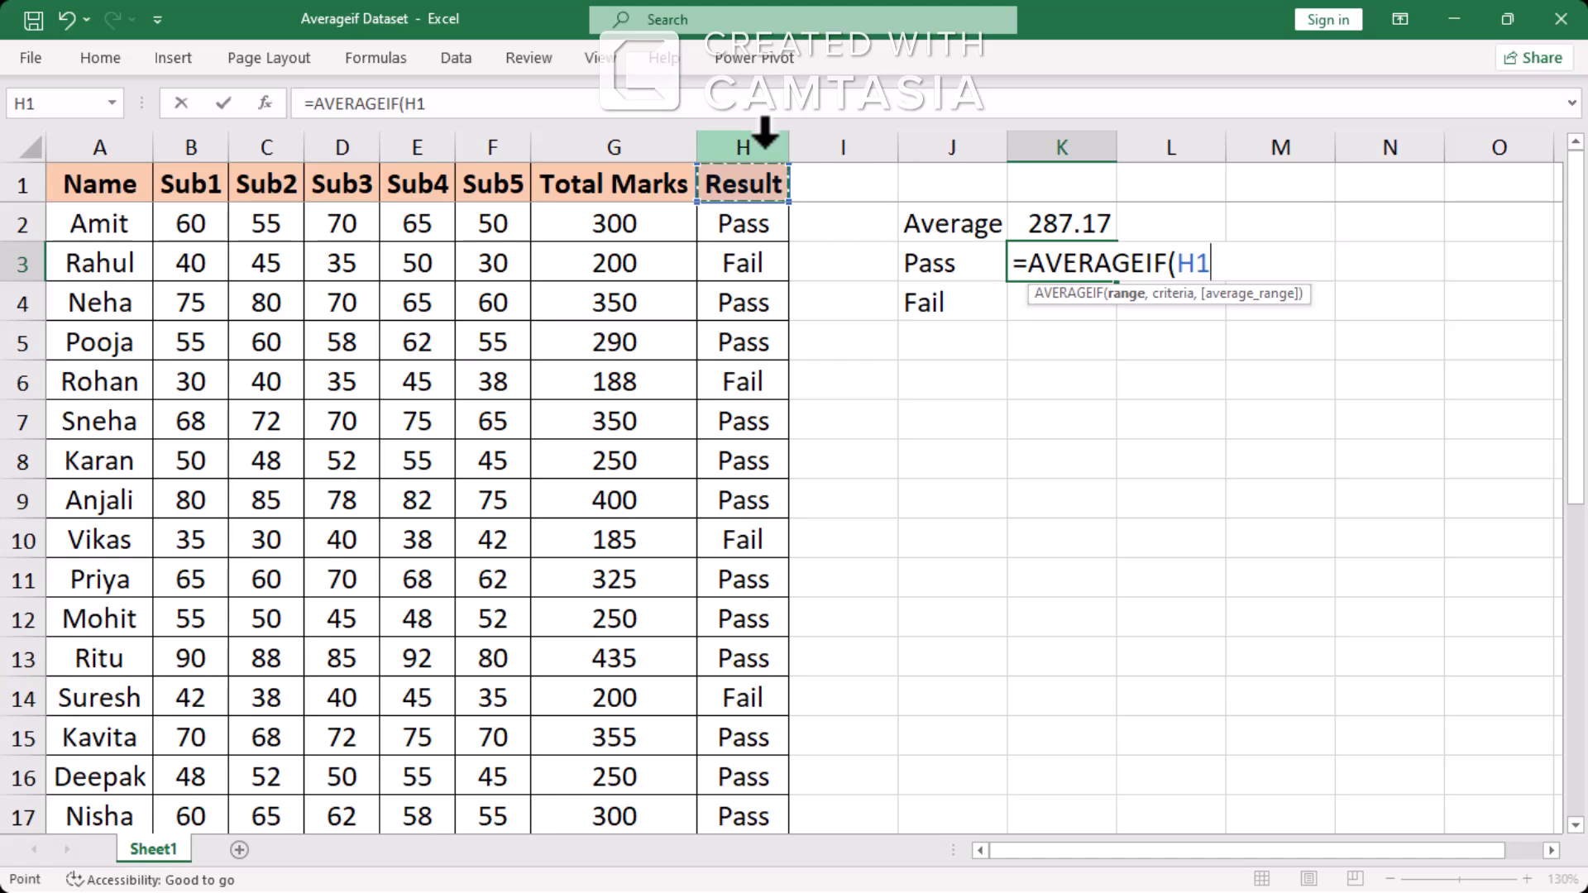
key("ctrl+shift+Down")
key("ctrl+shift+Up")
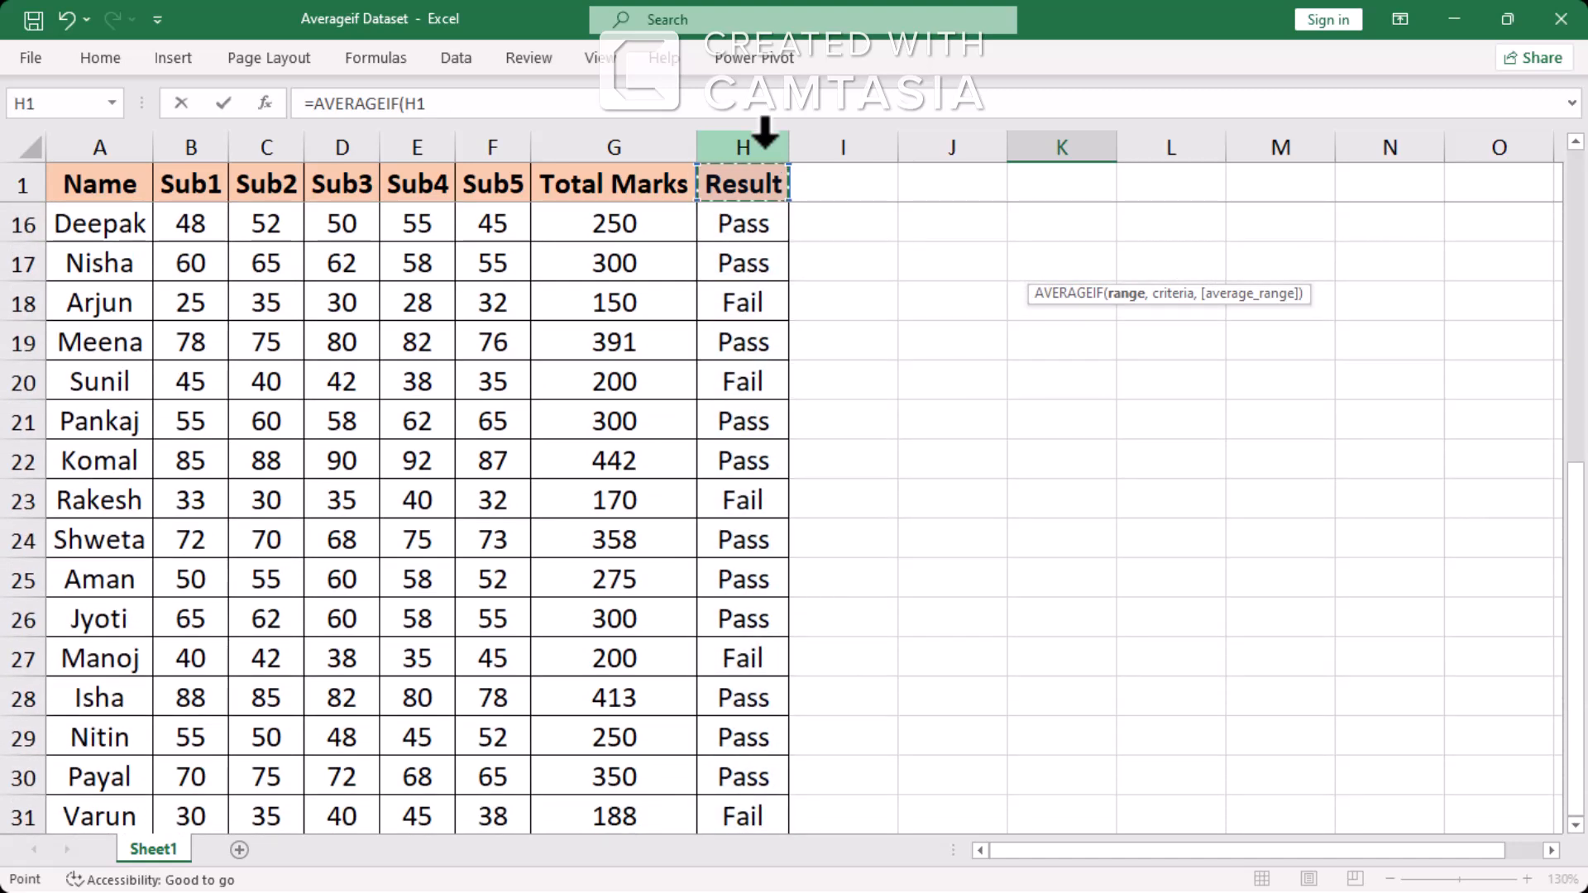
Set the entire Result column, H:H, as the range argument of the AVERAGEIF formula in K3
left_click(766, 142)
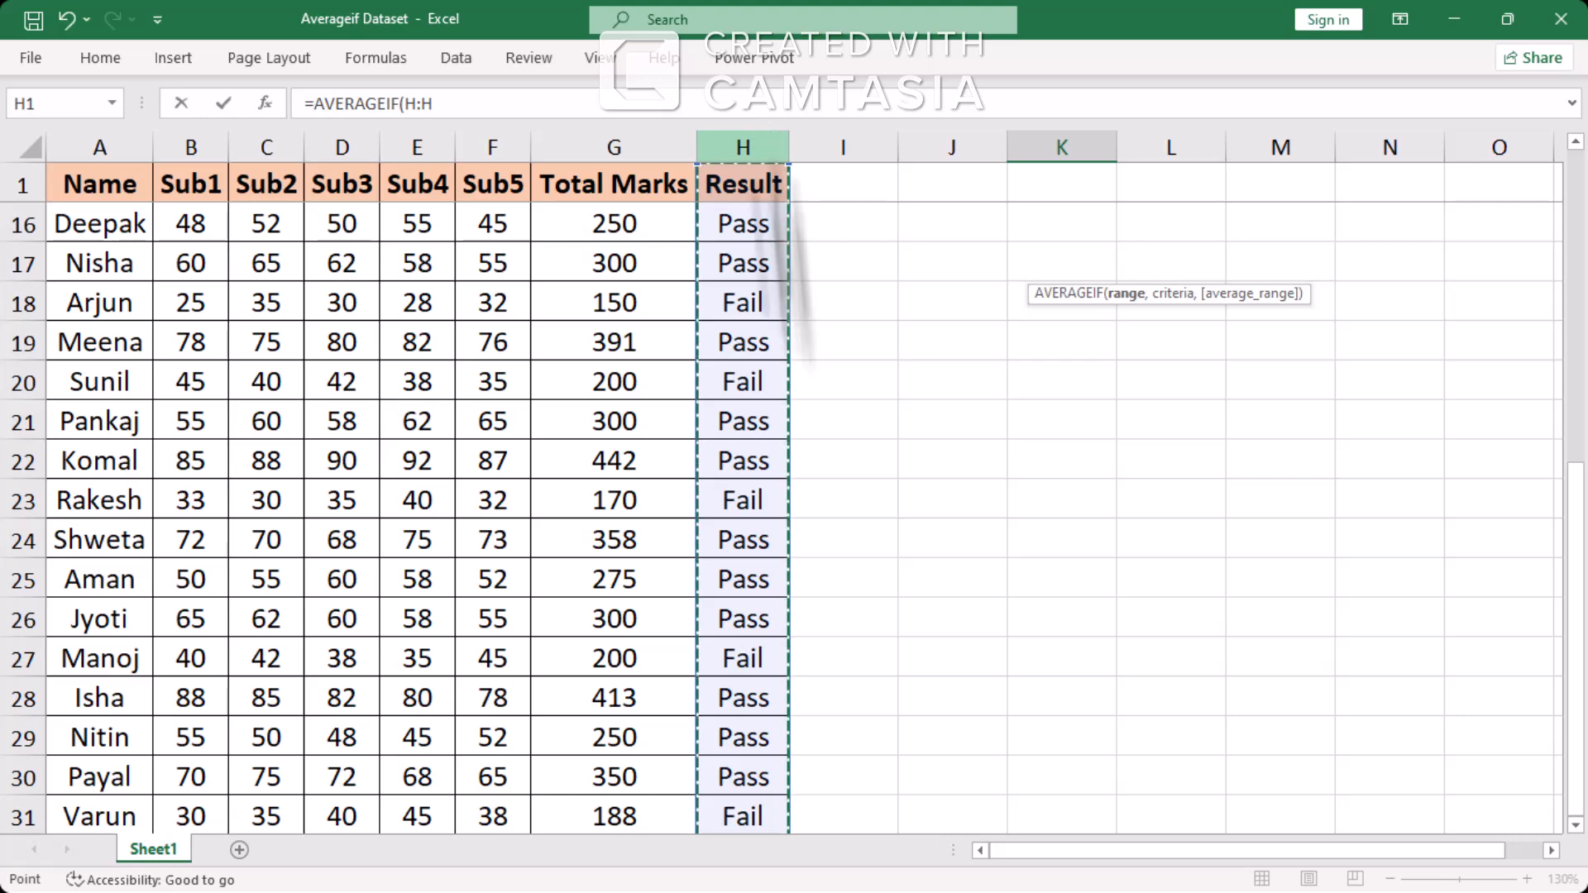
scroll(700, 570, "up", 5)
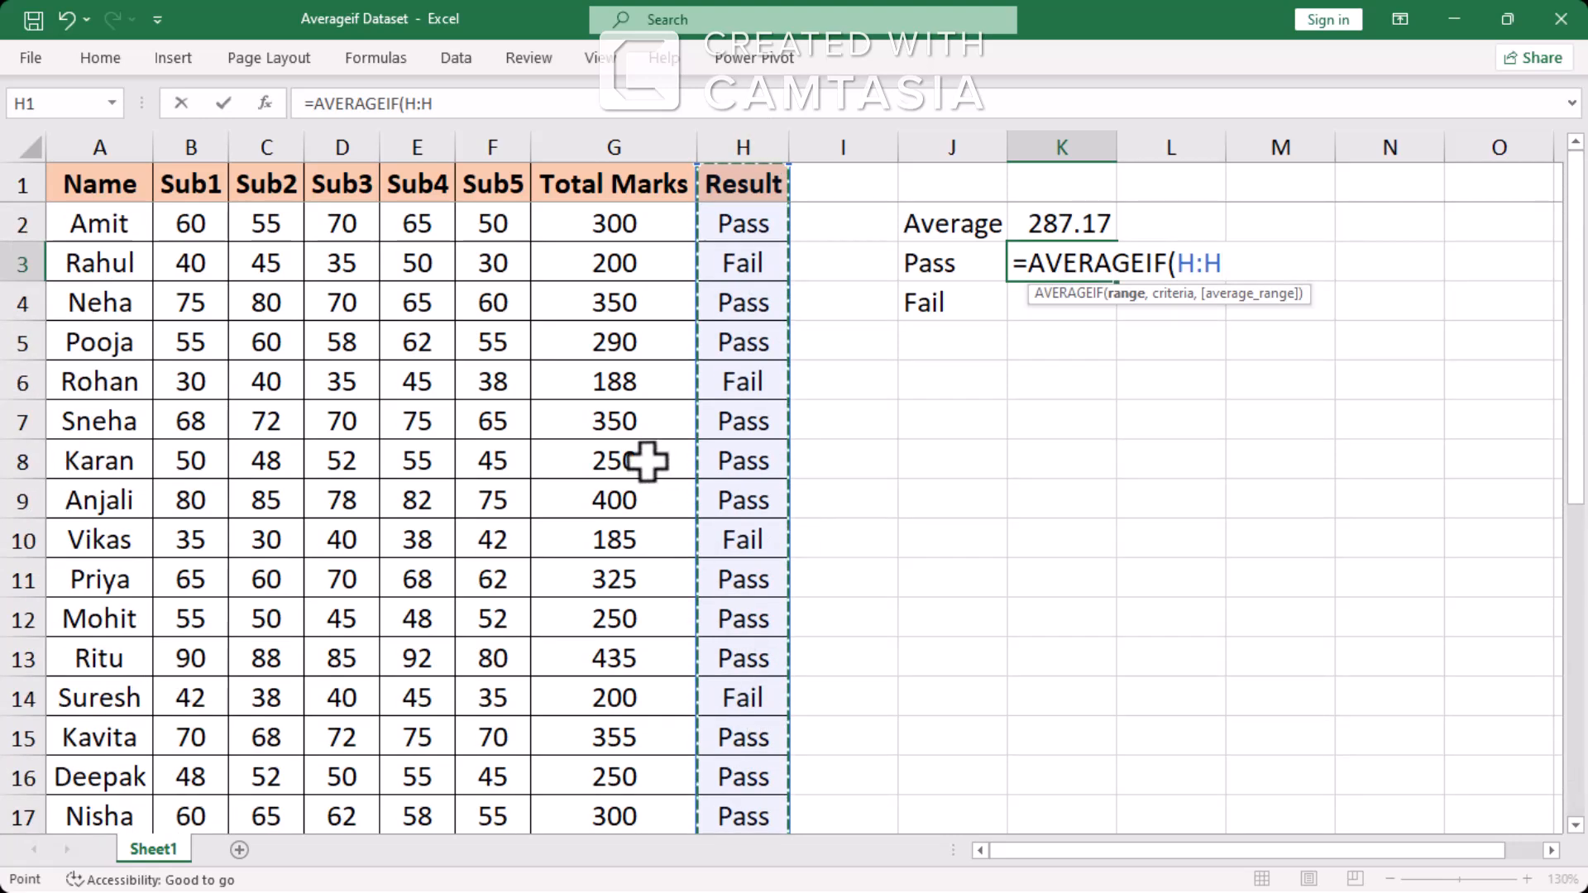
type(",")
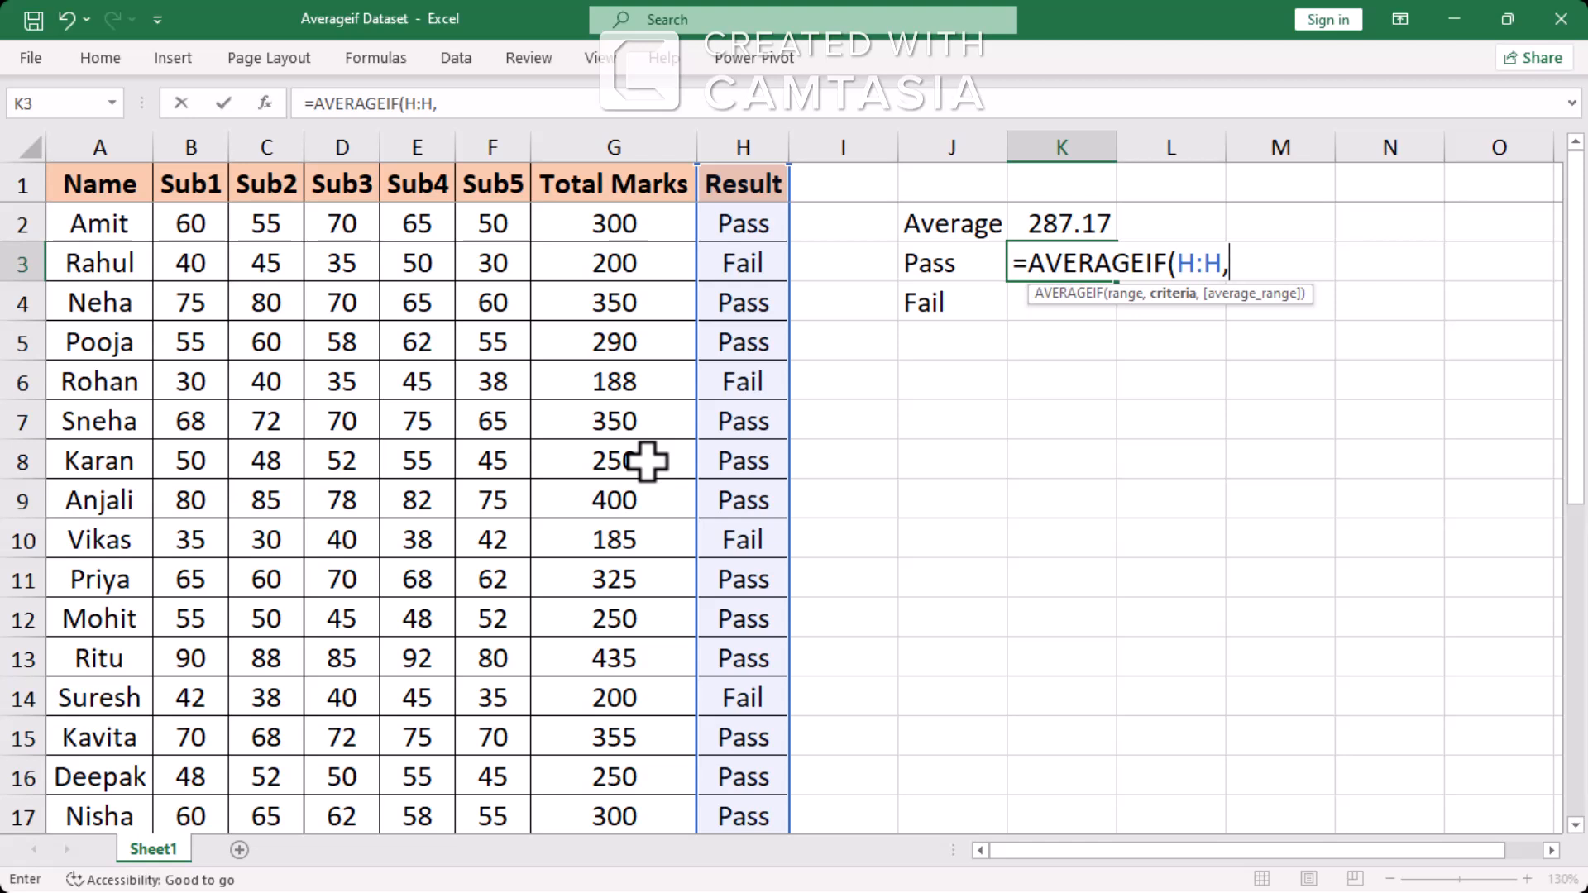
type("\"Pass\"")
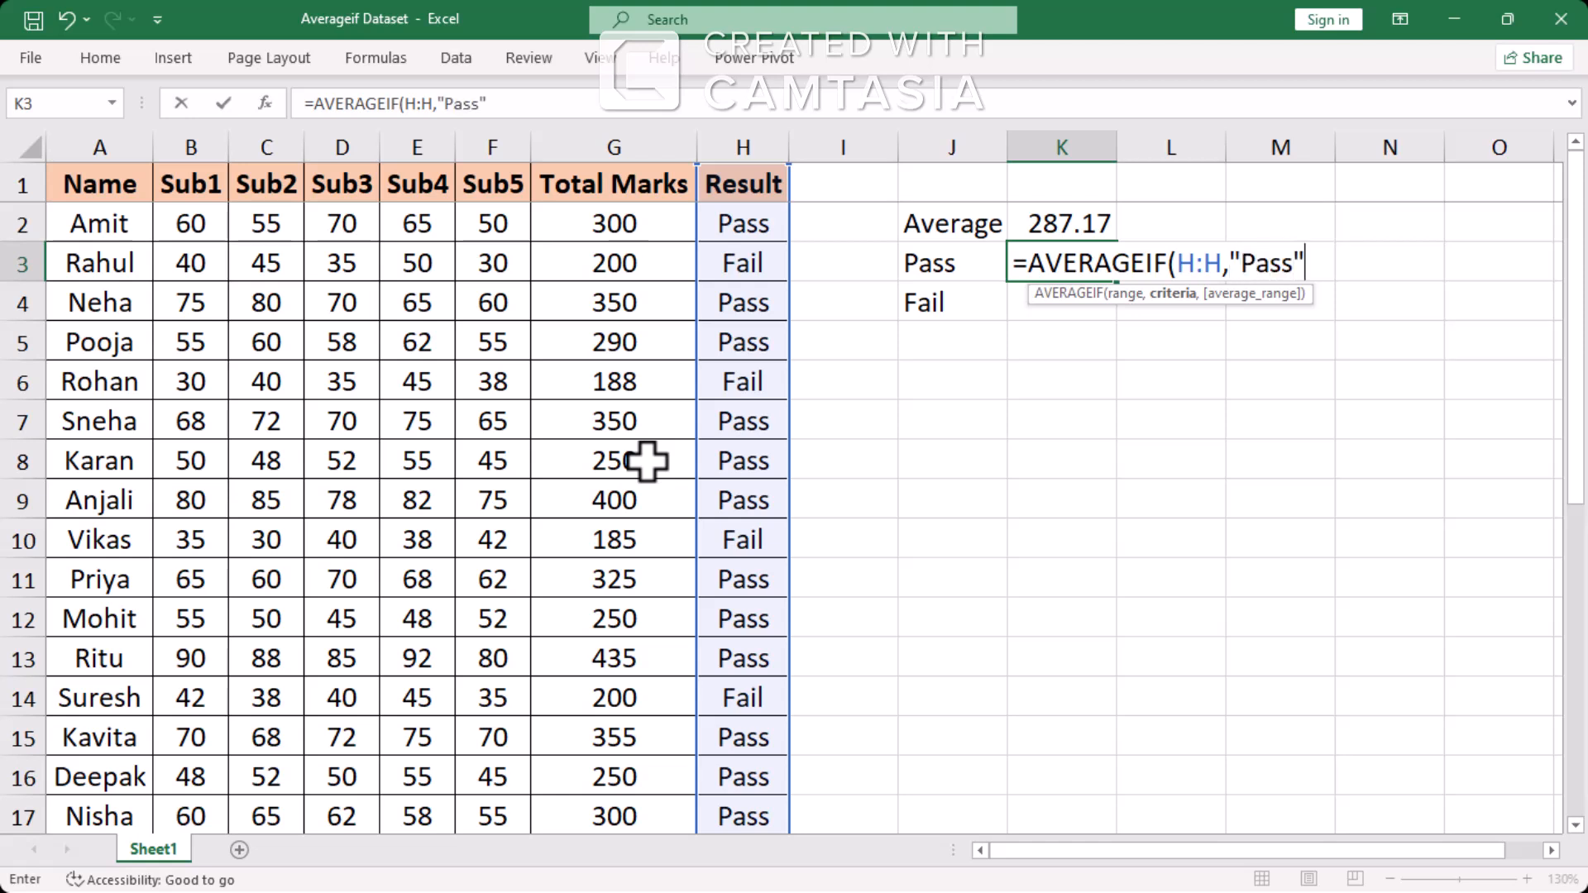
key("BackSpace")
key("BackSpace")
key("BackSpace")
key("BackSpace")
key("BackSpace")
key("BackSpace")
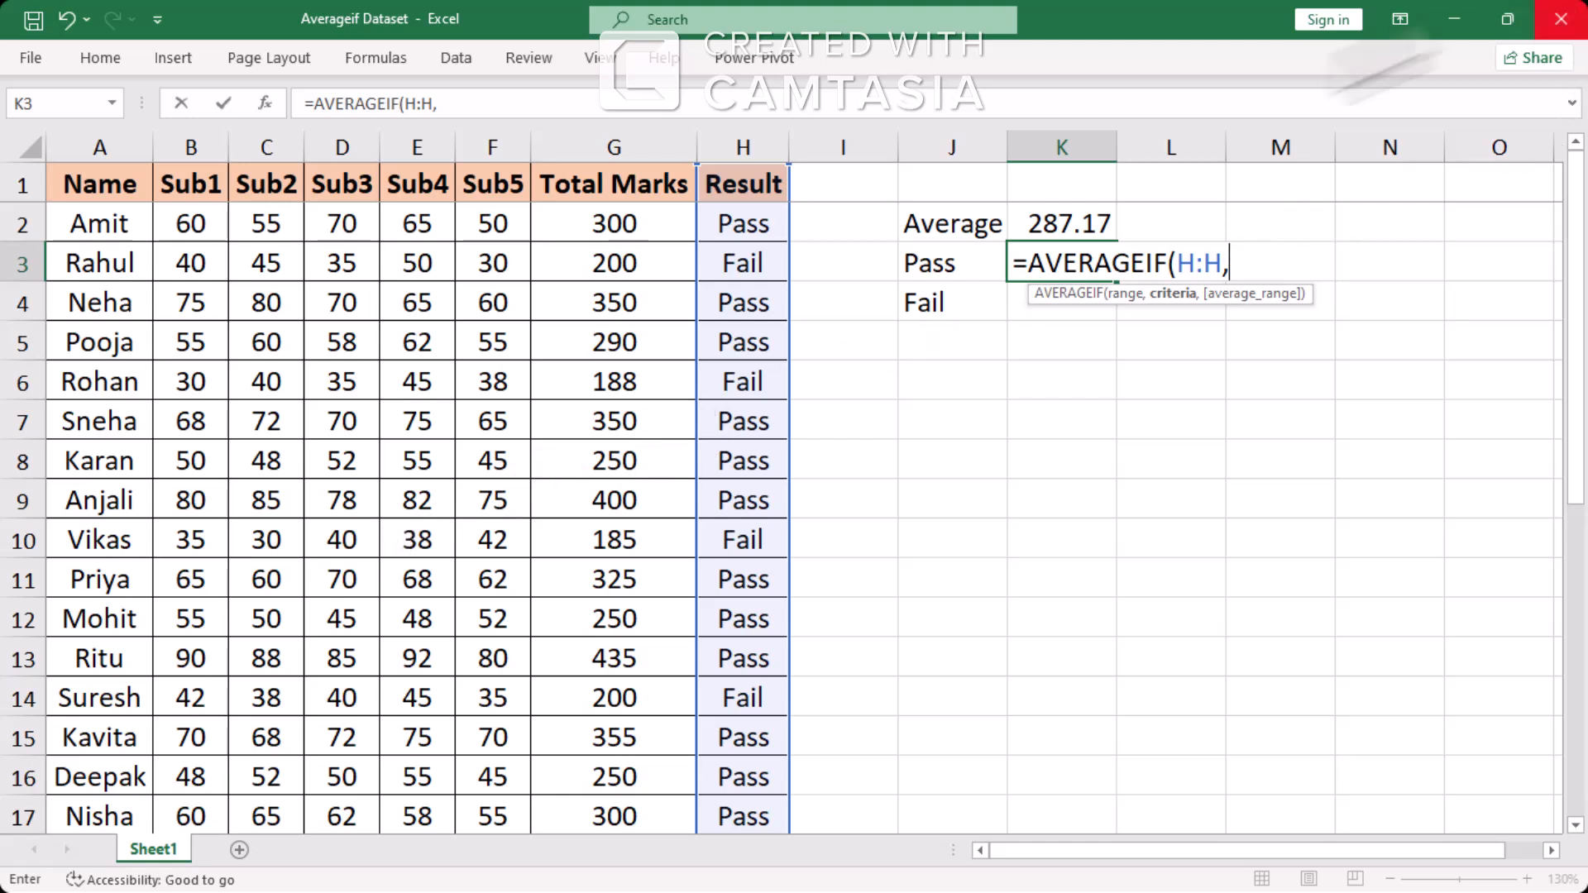
Complete the K3 formula with cell J3 as the criterion and the Total Marks column, G:G, as the average range
left_click(914, 261)
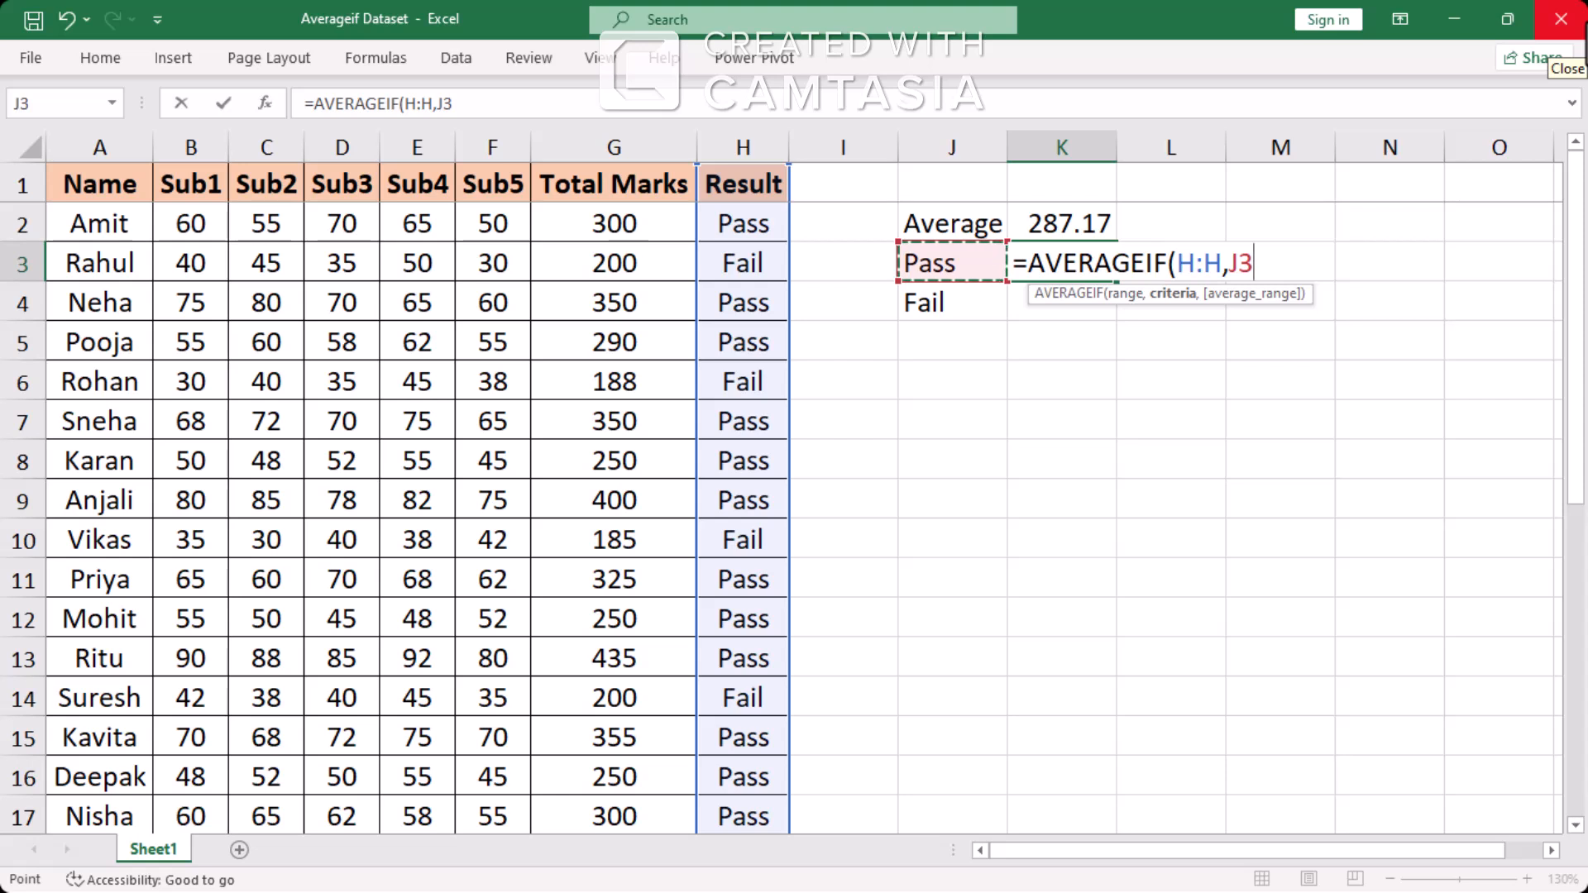
type(",")
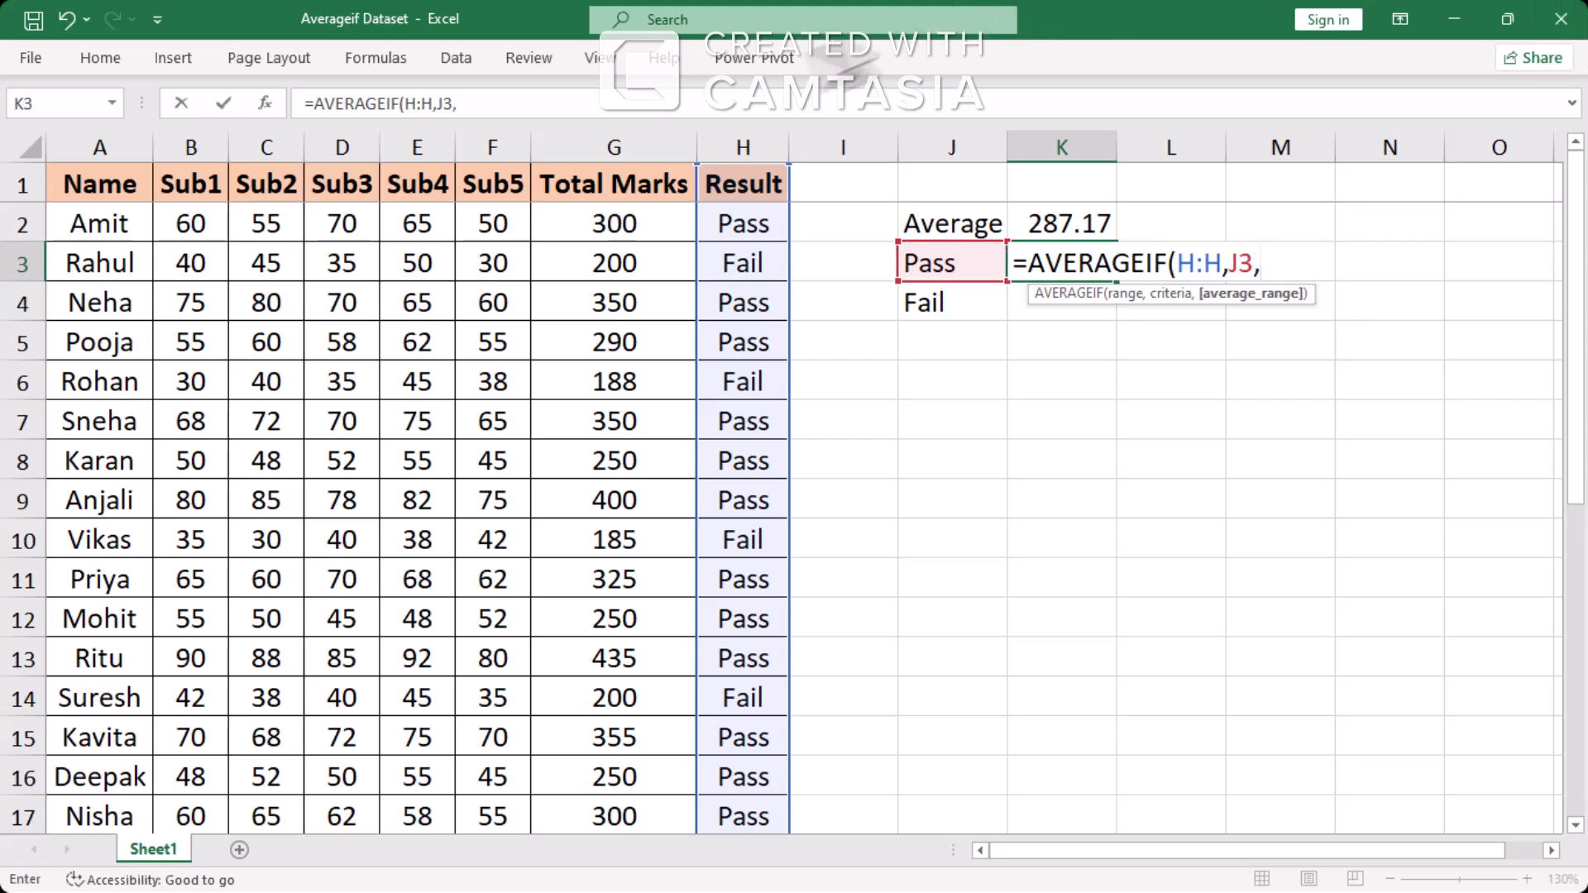
left_click(627, 149)
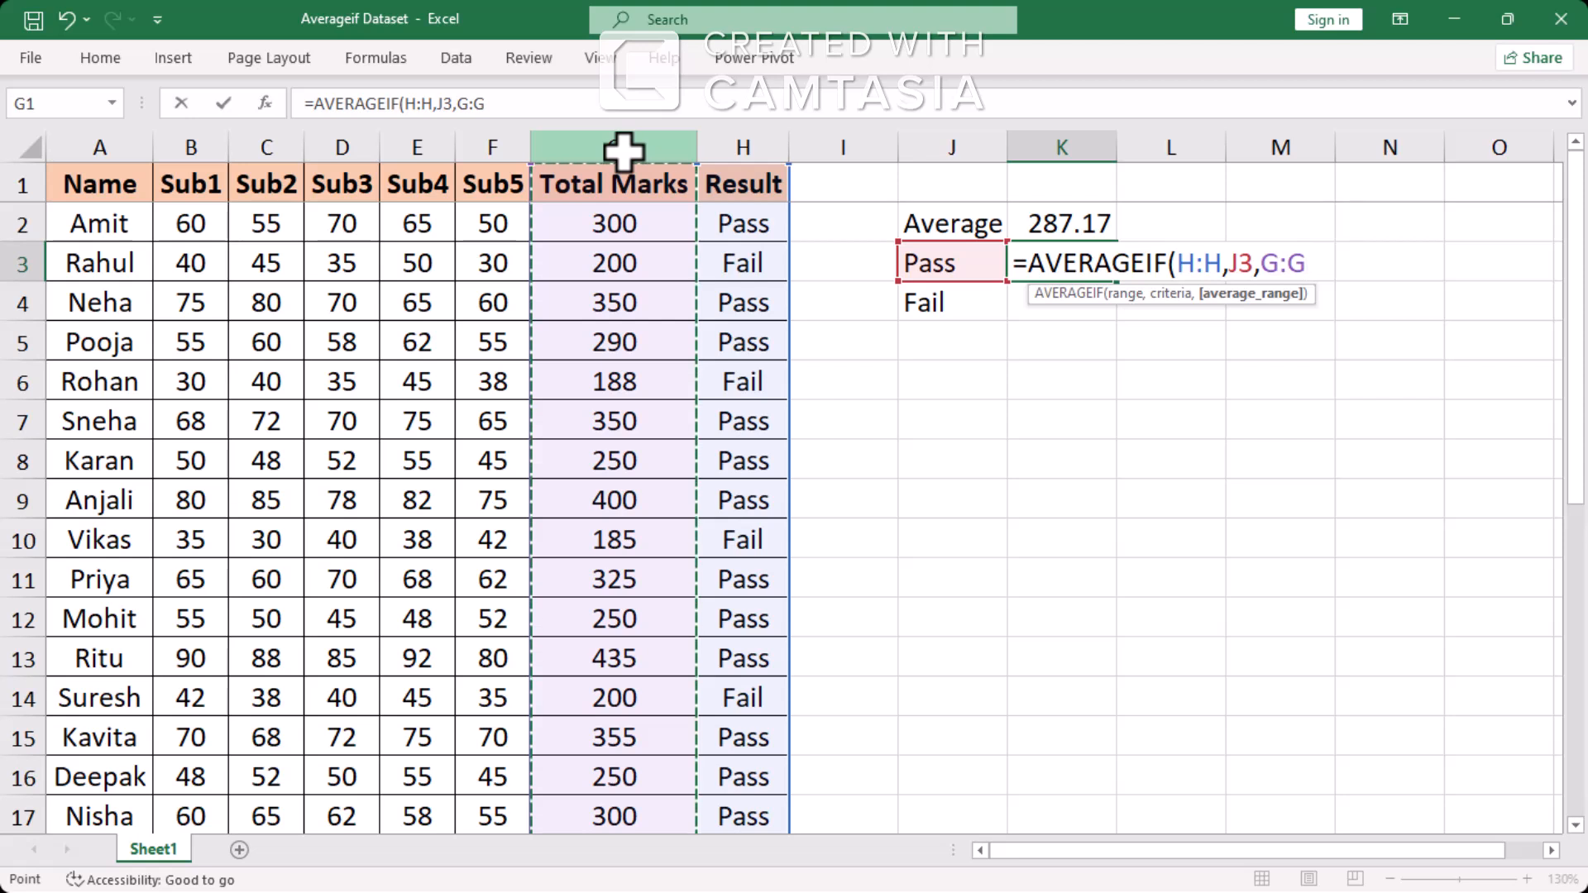
type(")")
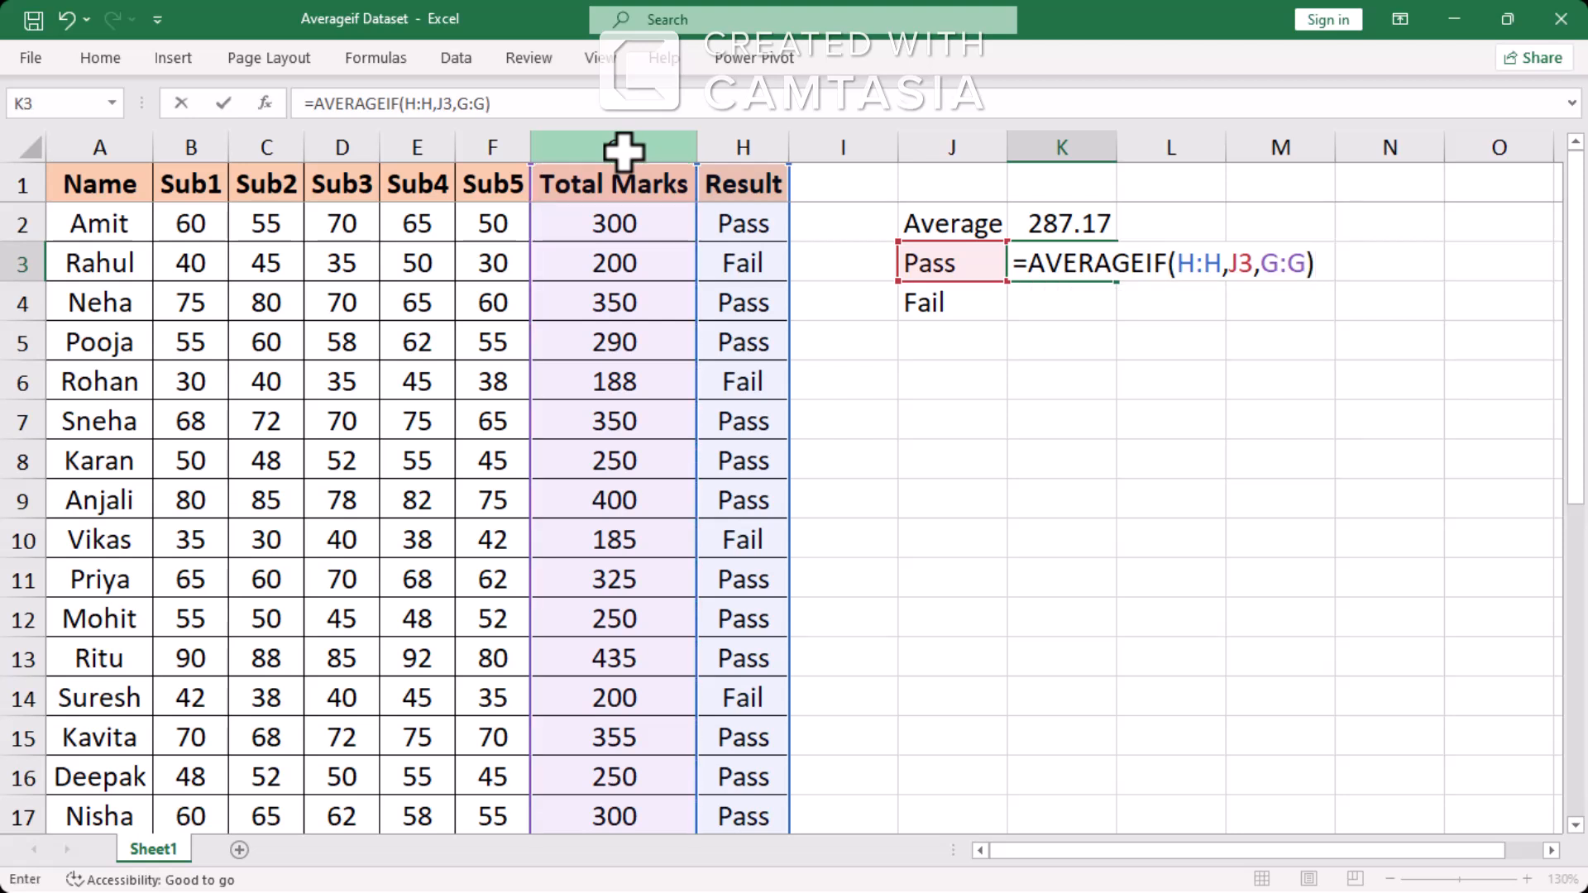
key("Return")
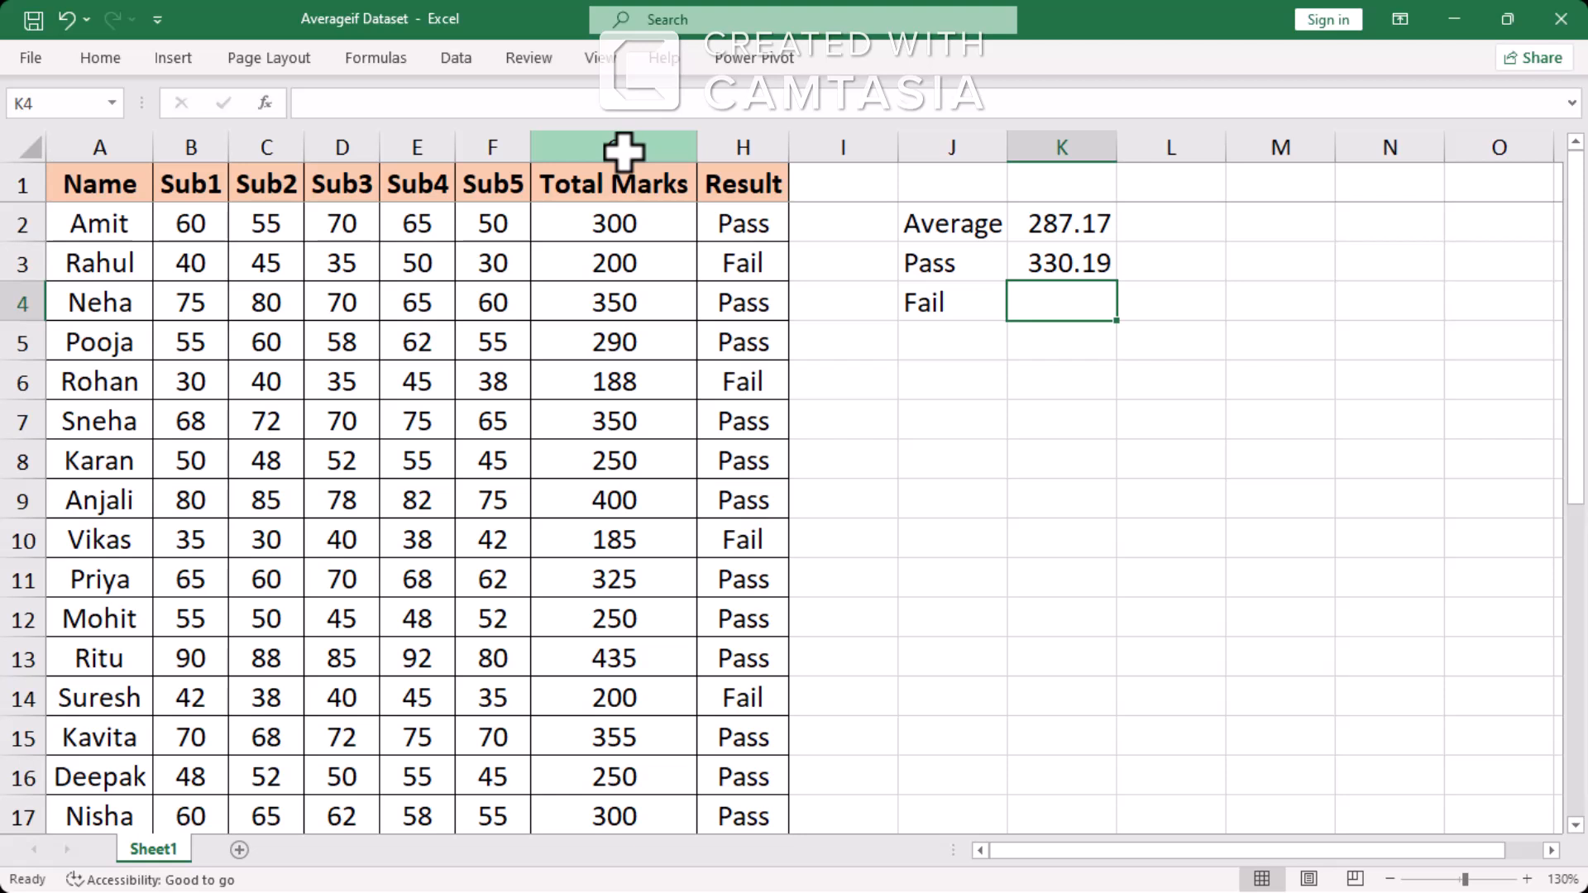
key("Up")
key("Up")
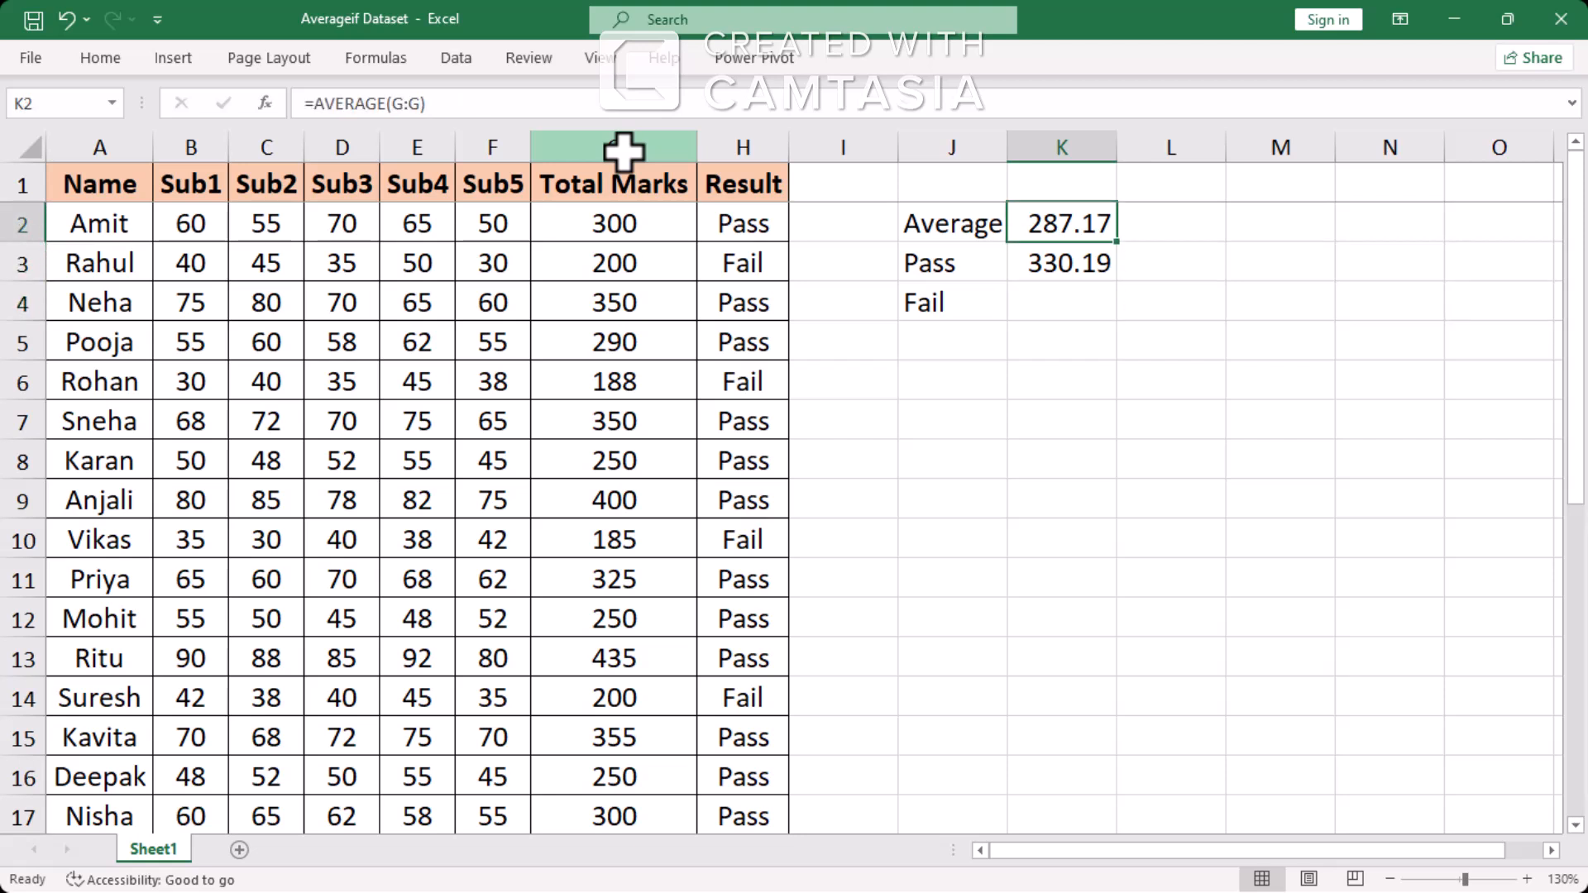
key("Down")
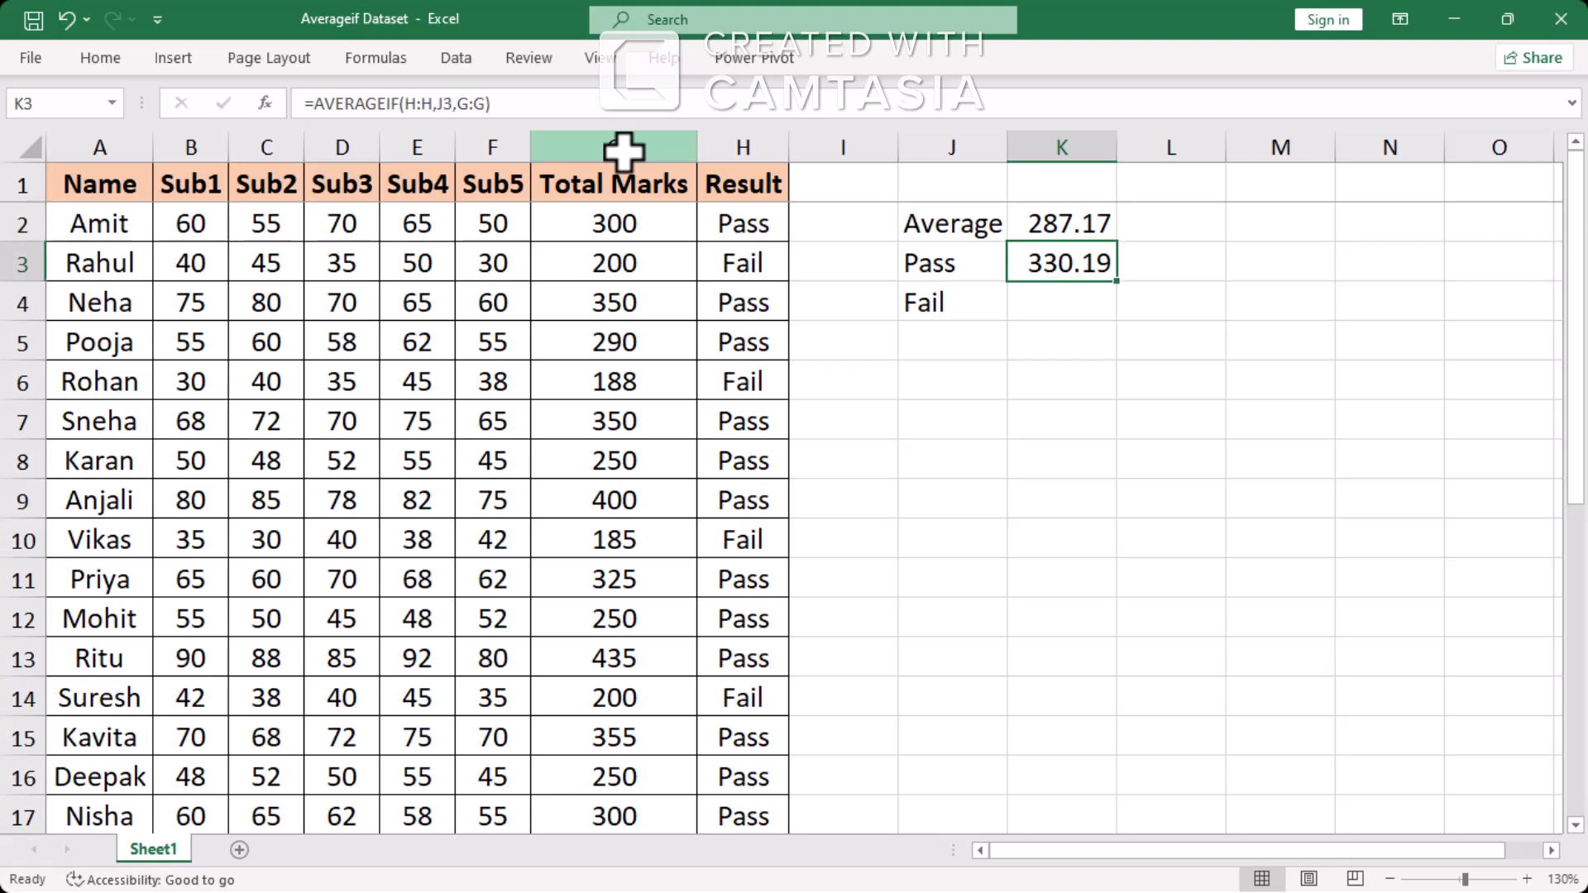
key("Down")
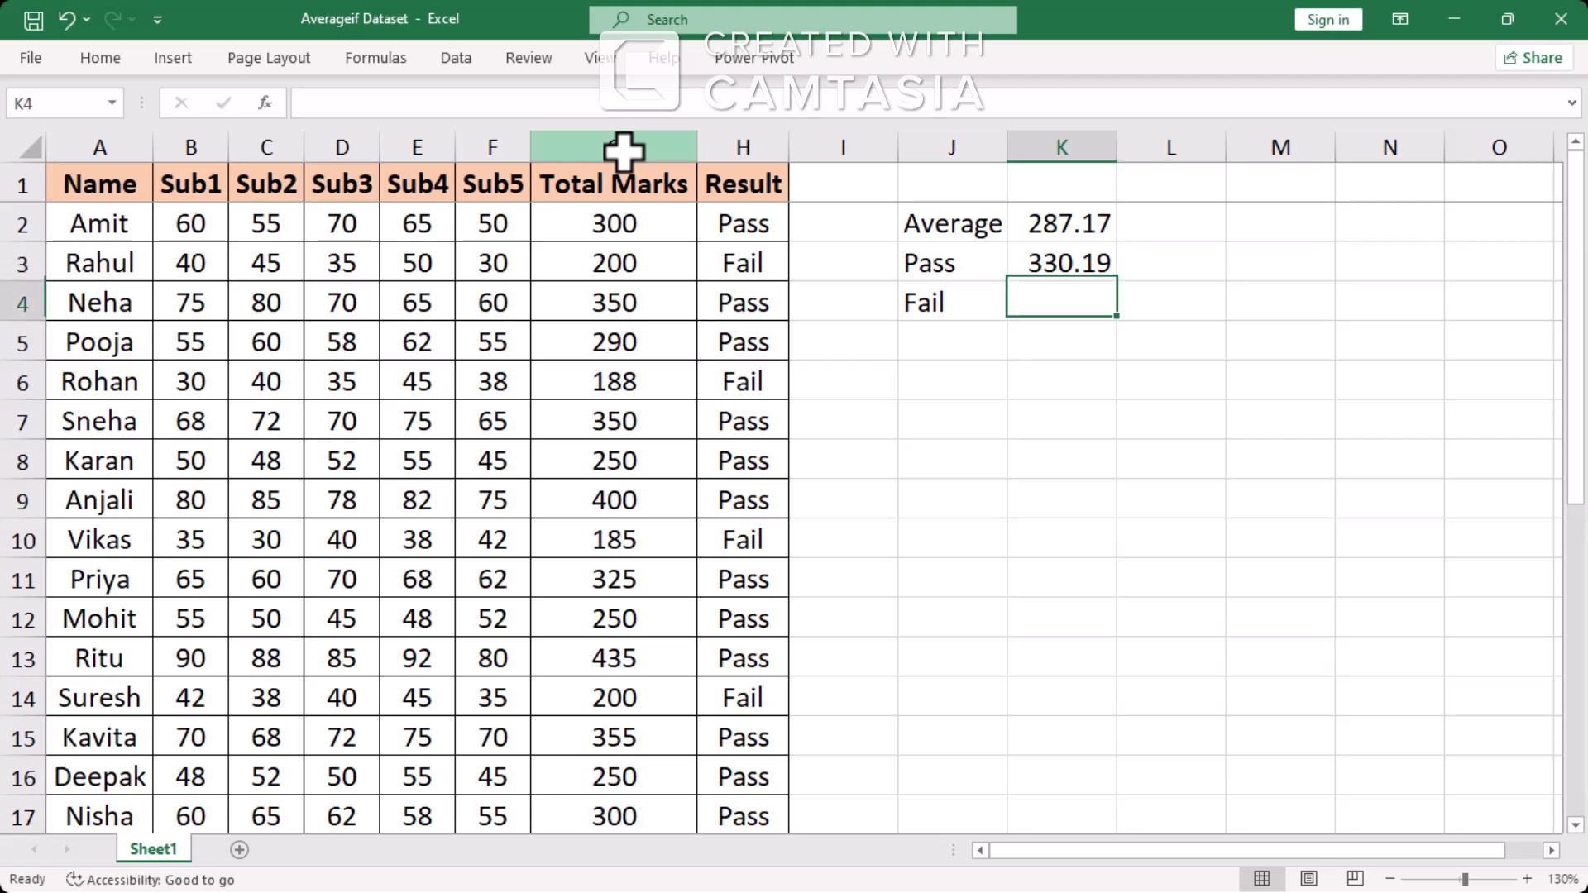
Start an AVERAGEIF formula in K4, beside the Fail label
type("=aver")
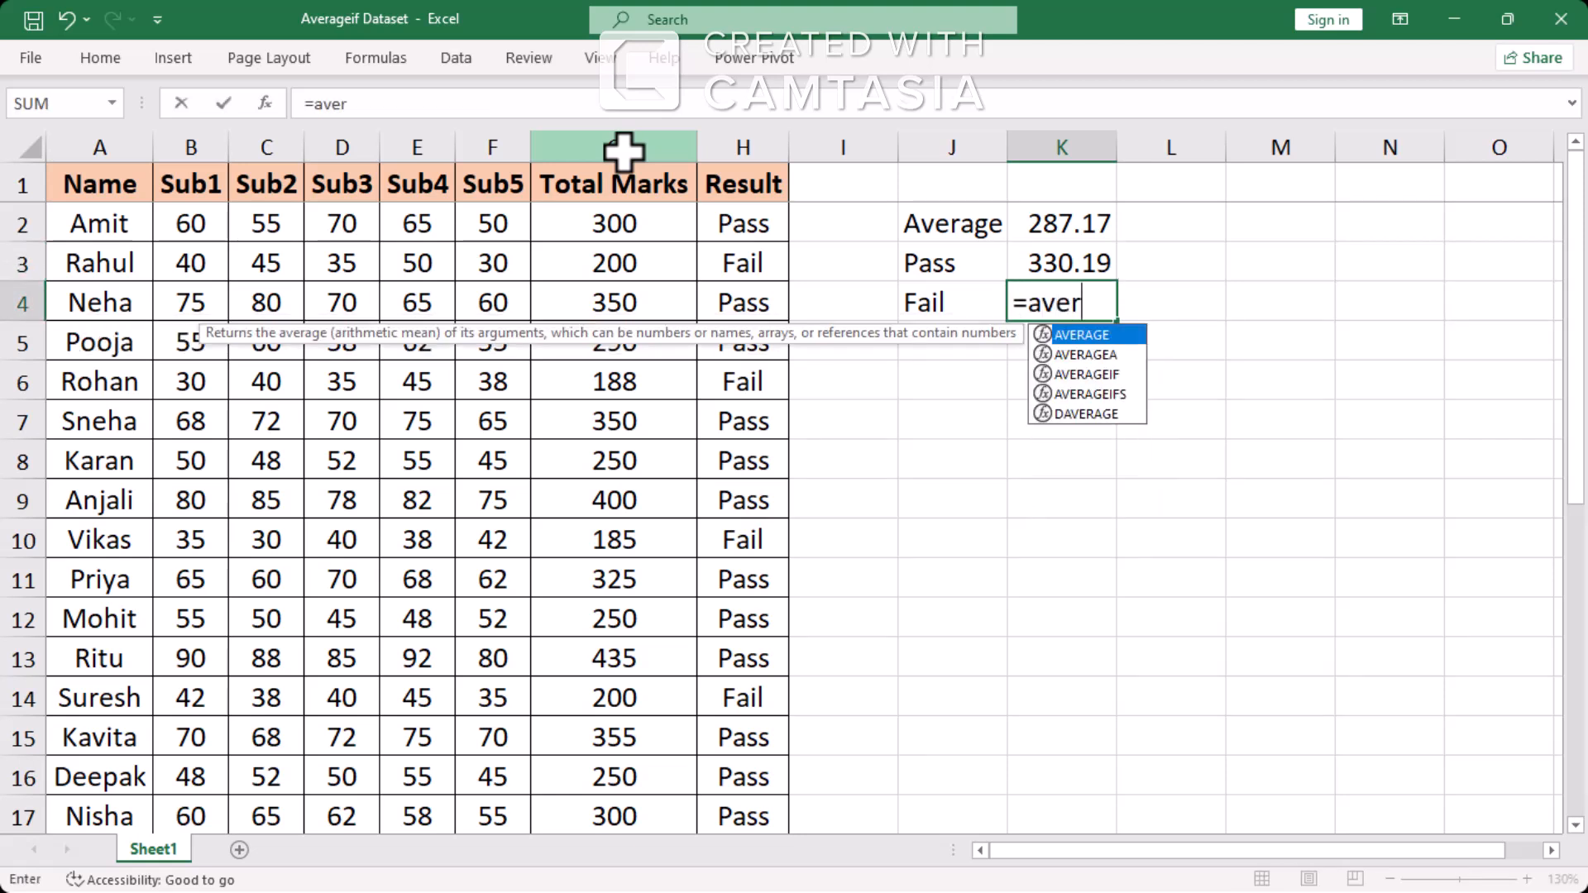
type("ageif")
key("Tab")
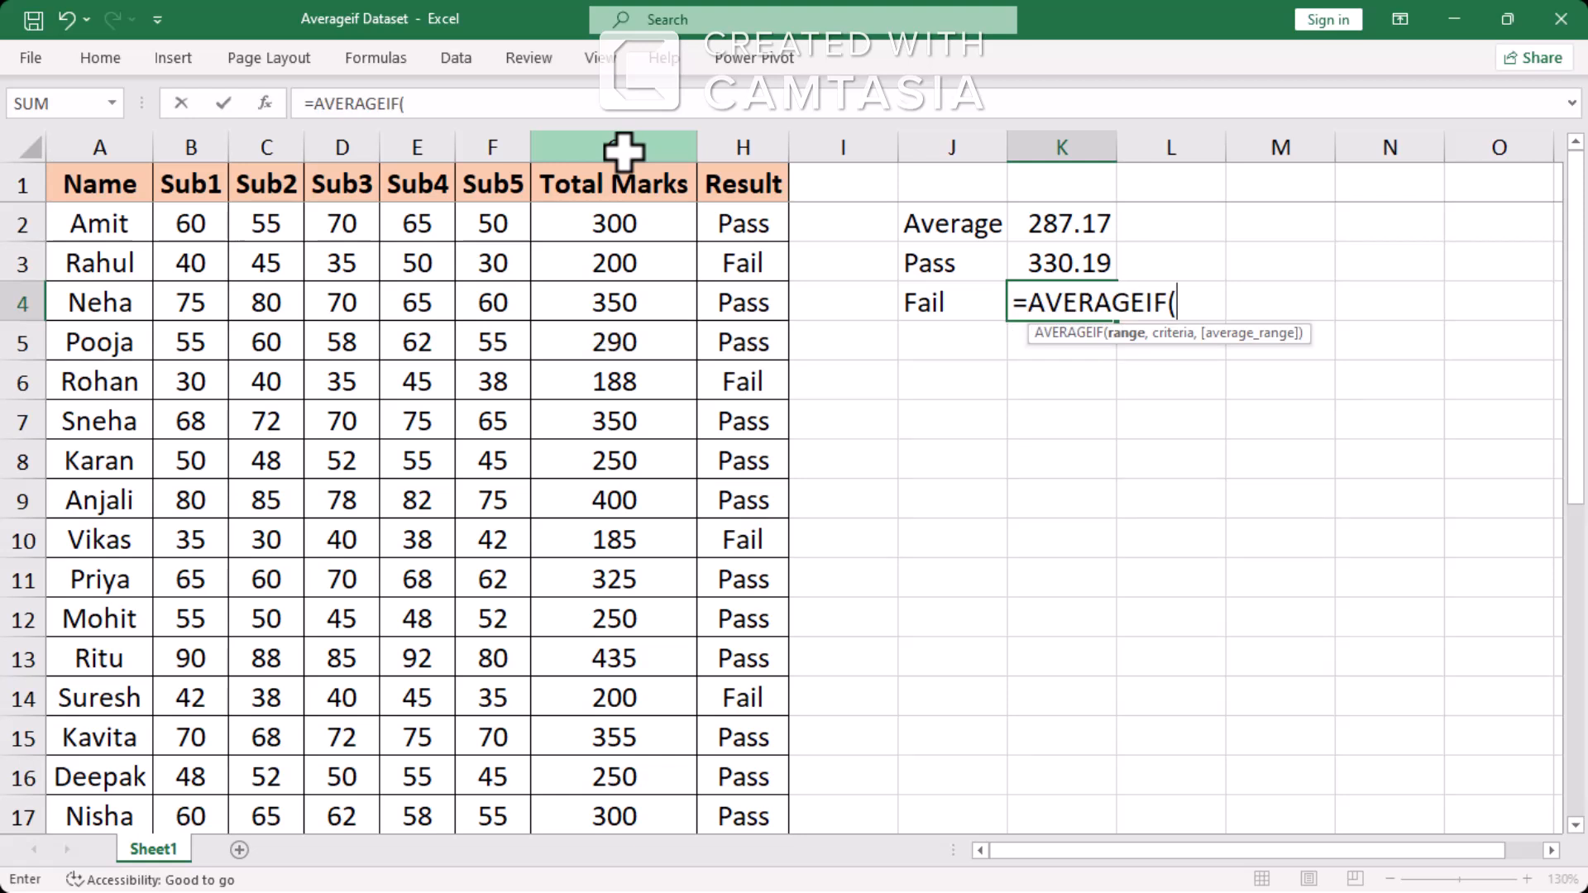
Set the Result cells H1:H31 as the range of the K4 formula and cell J4 as its criterion
key("Left")
key("Left")
key("Left")
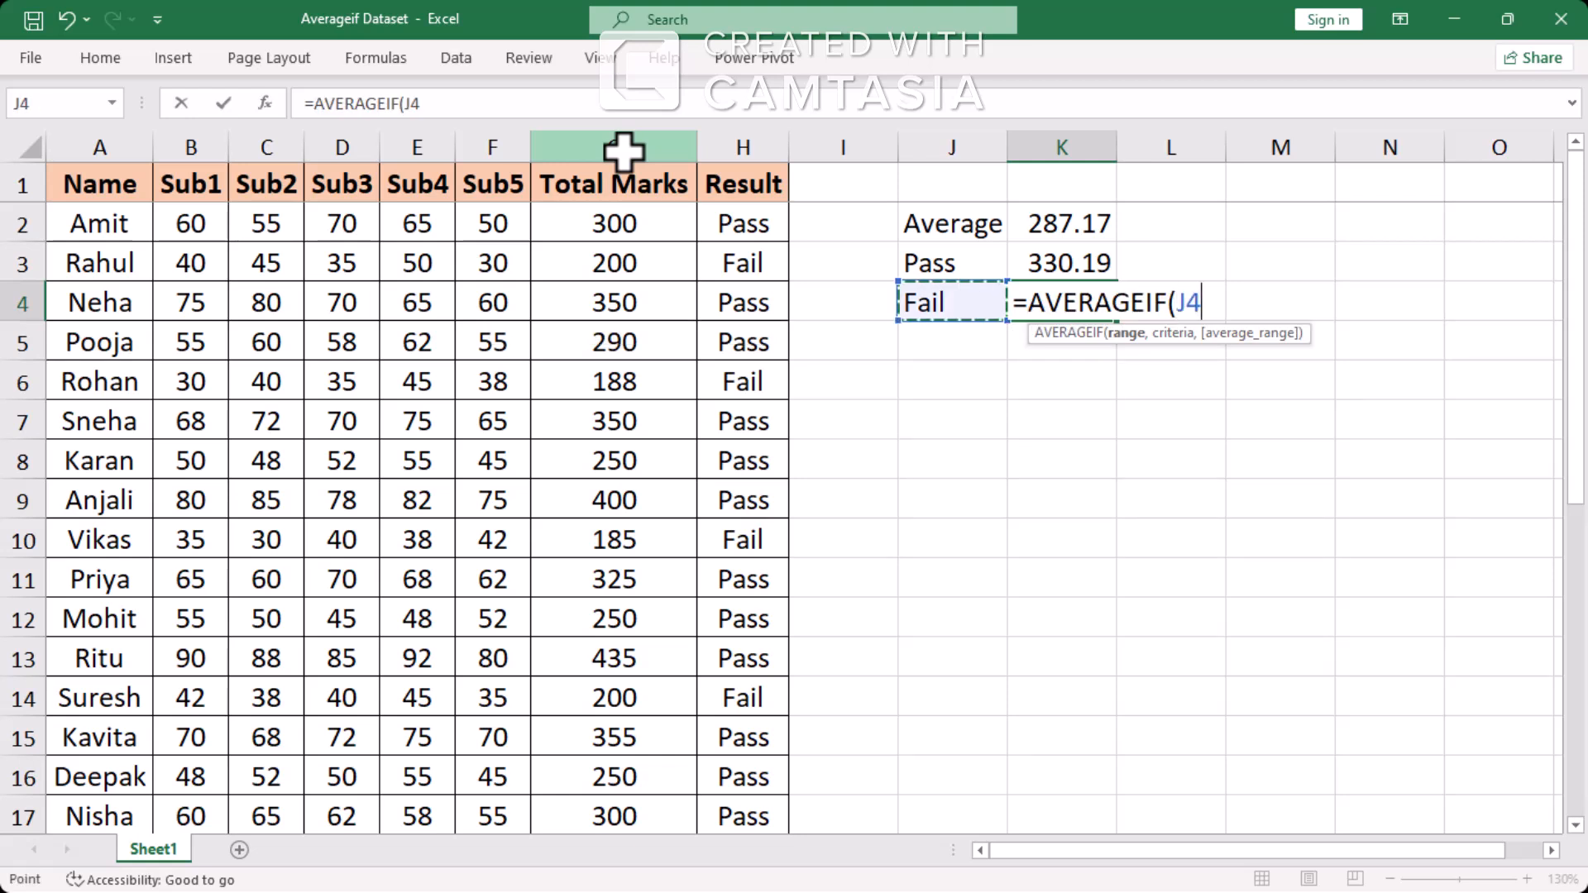
key("Up")
key("Up")
key("Up")
key("ctrl+space")
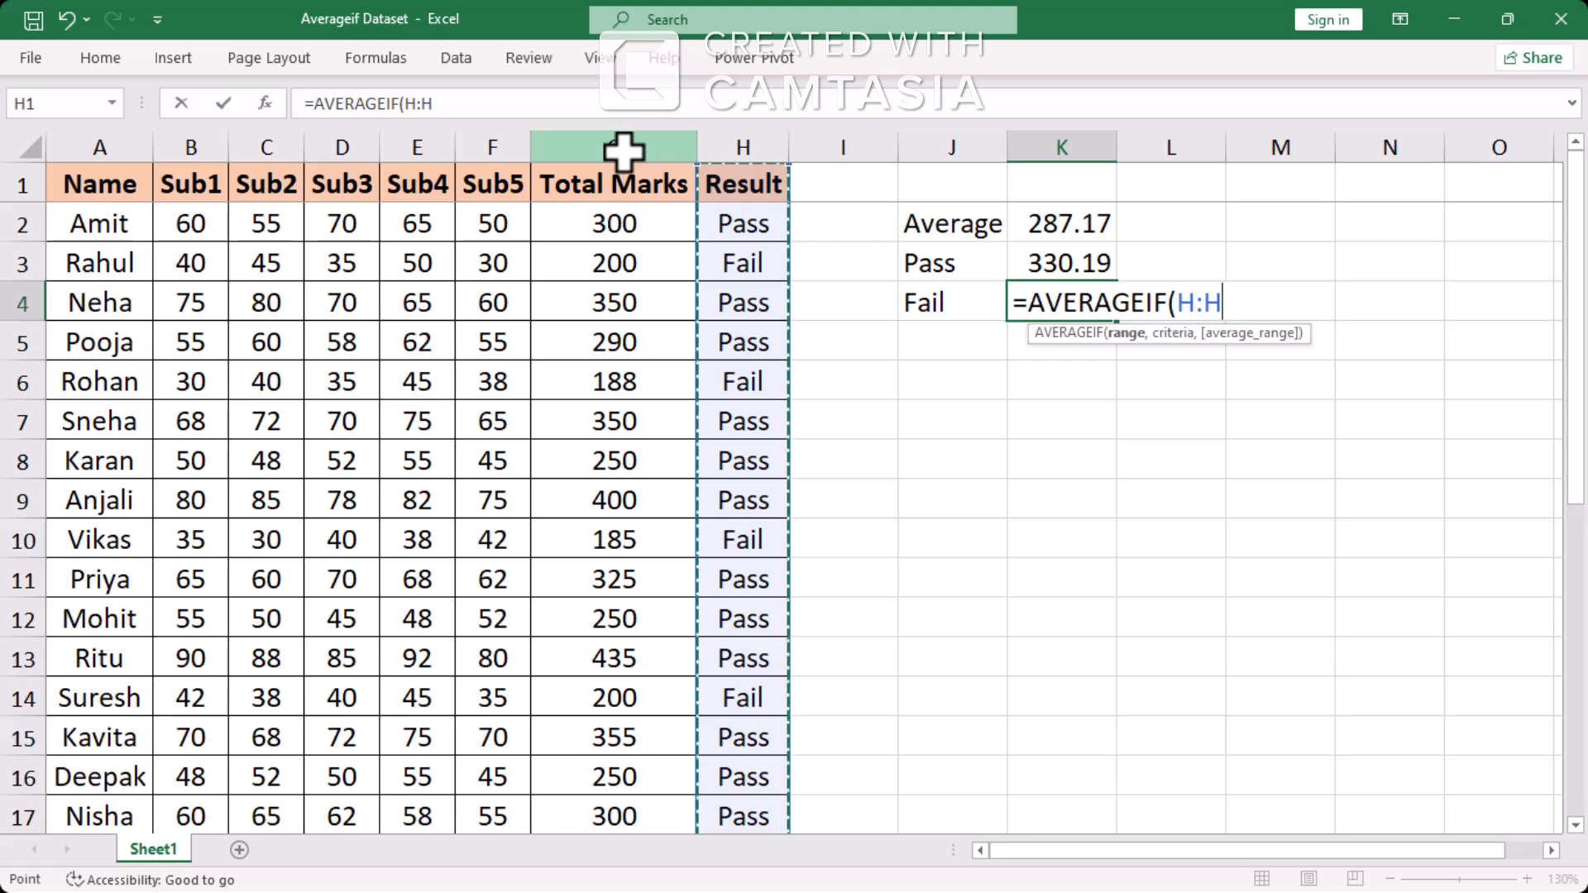
key("Up")
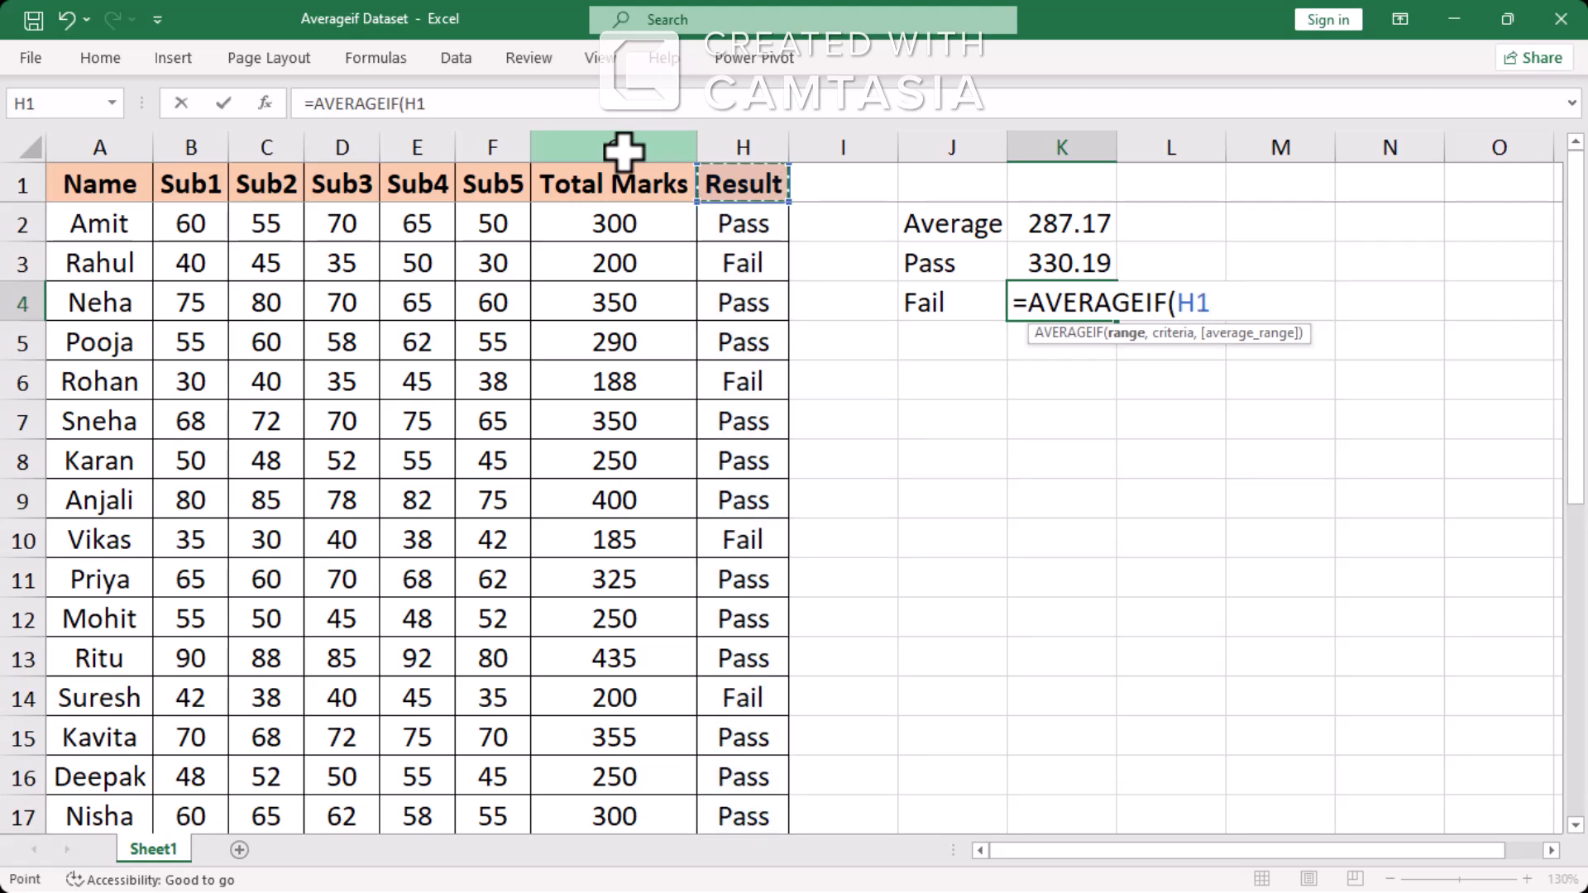
key("ctrl+shift+Down")
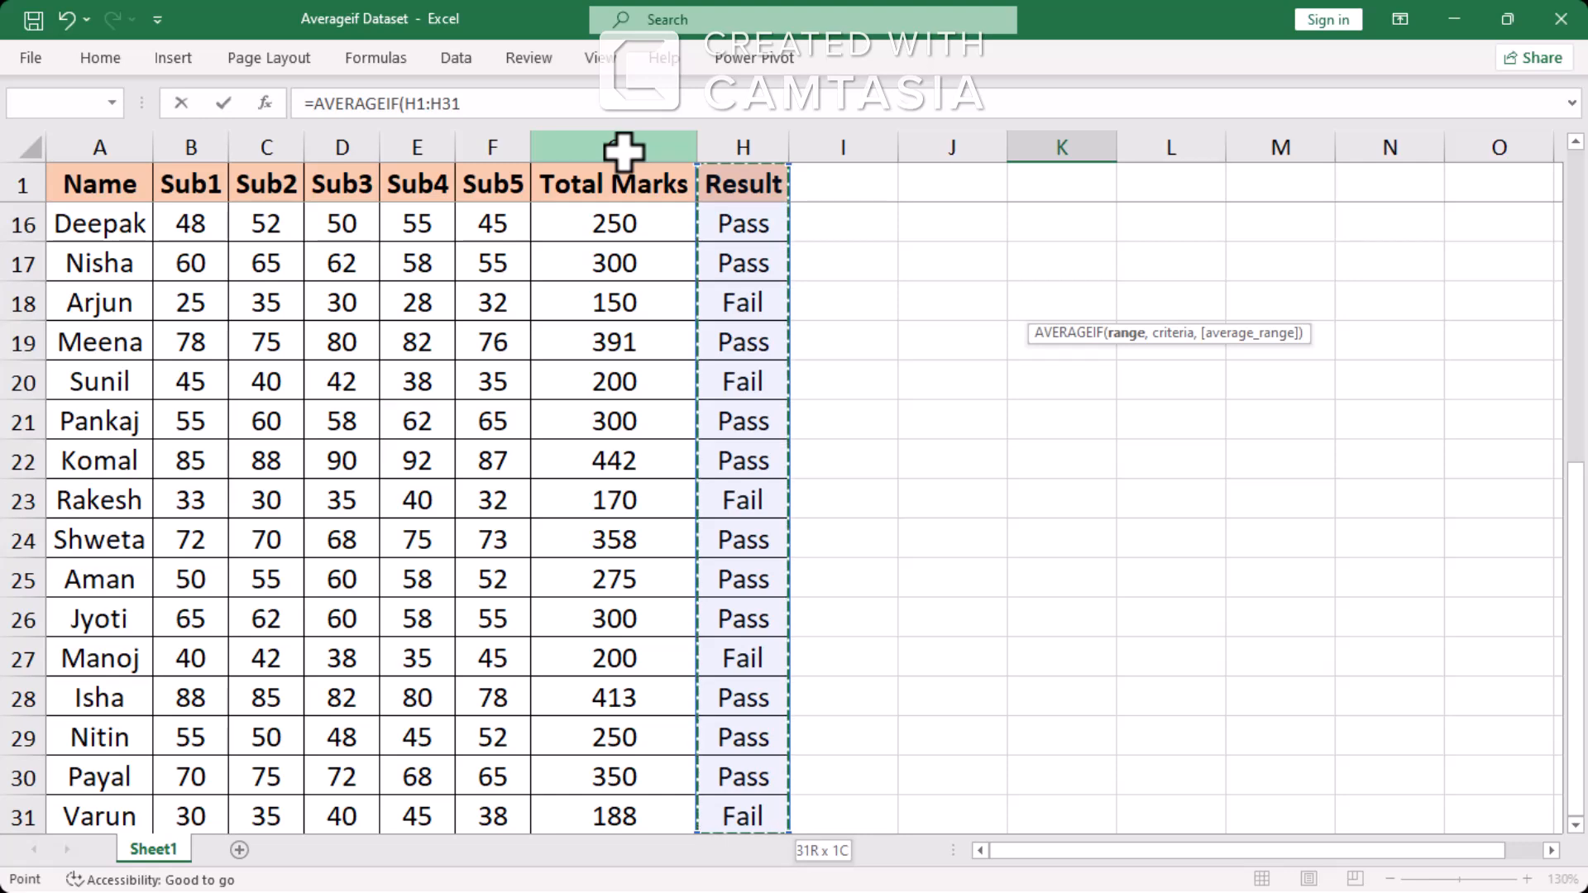
key("shift+Down")
key("shift+Up")
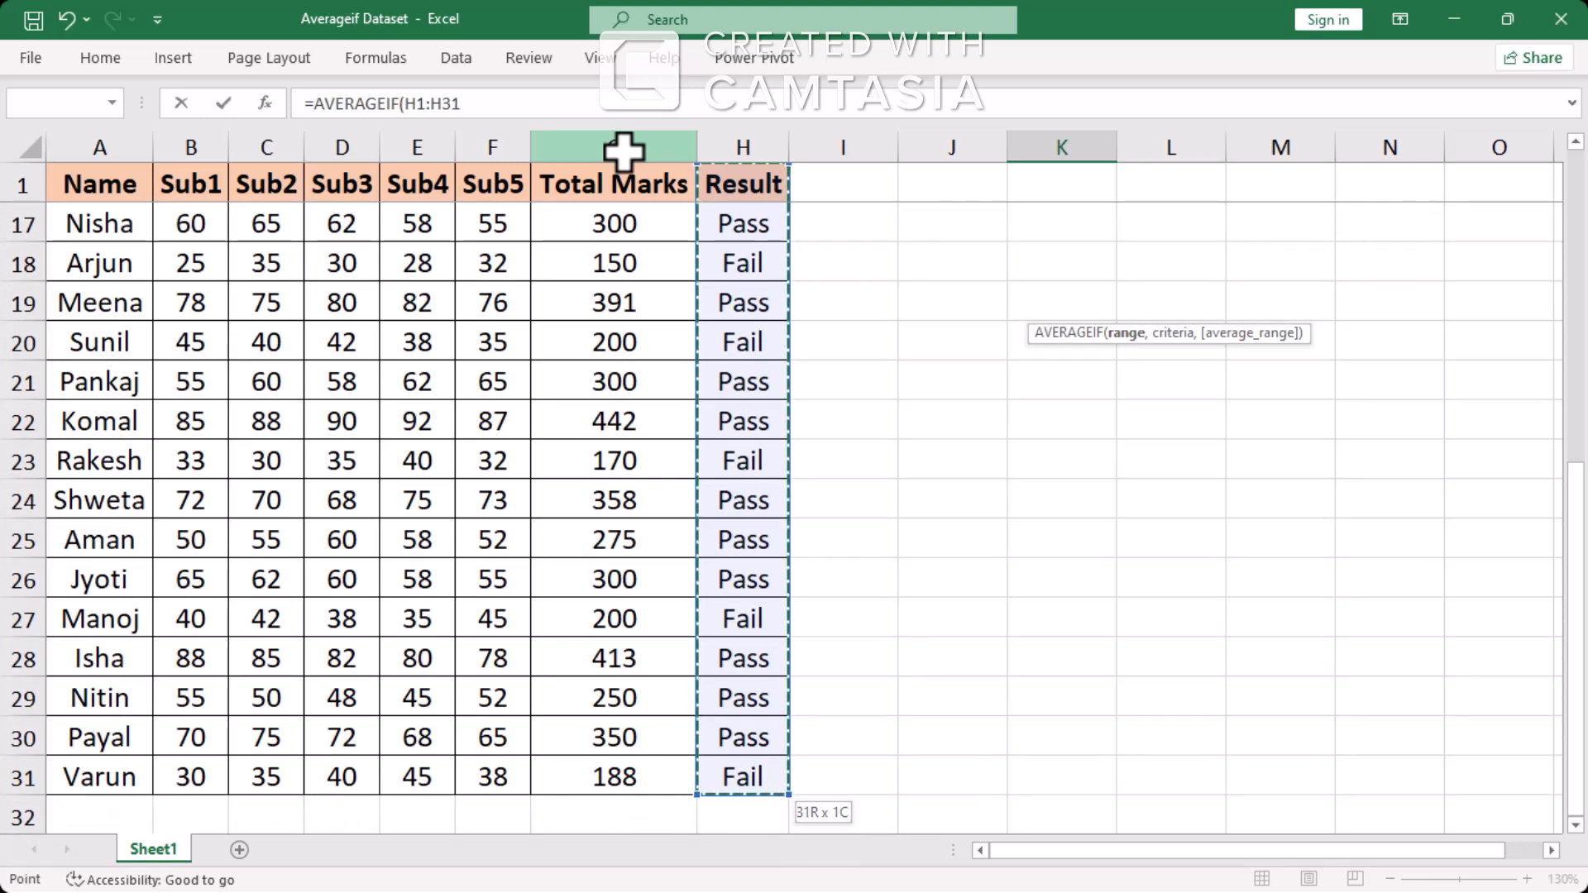
type(",")
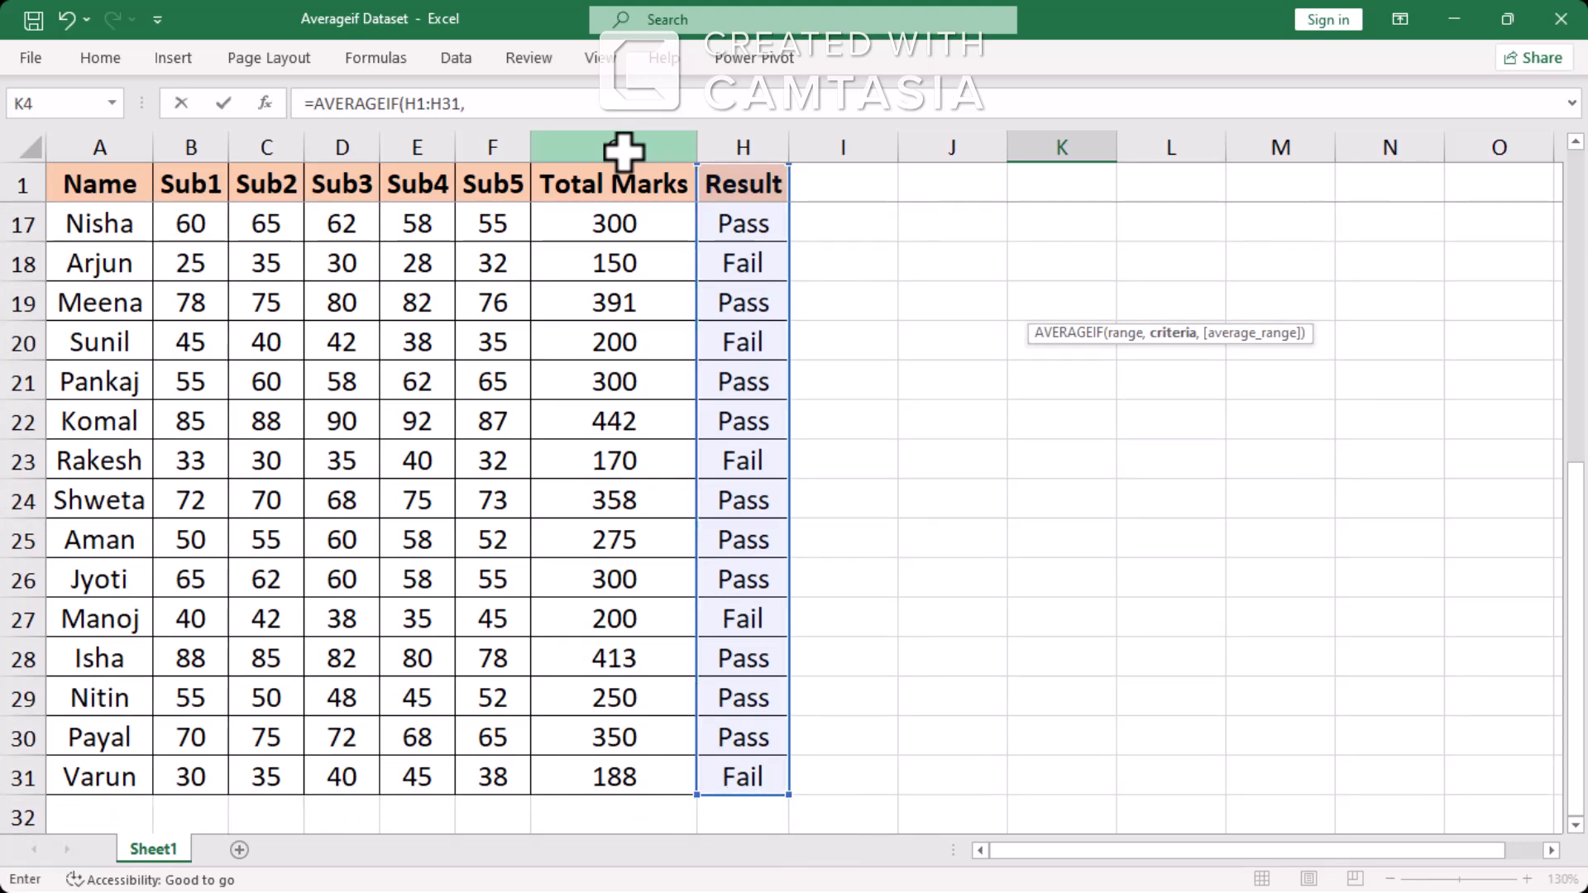
key("Left")
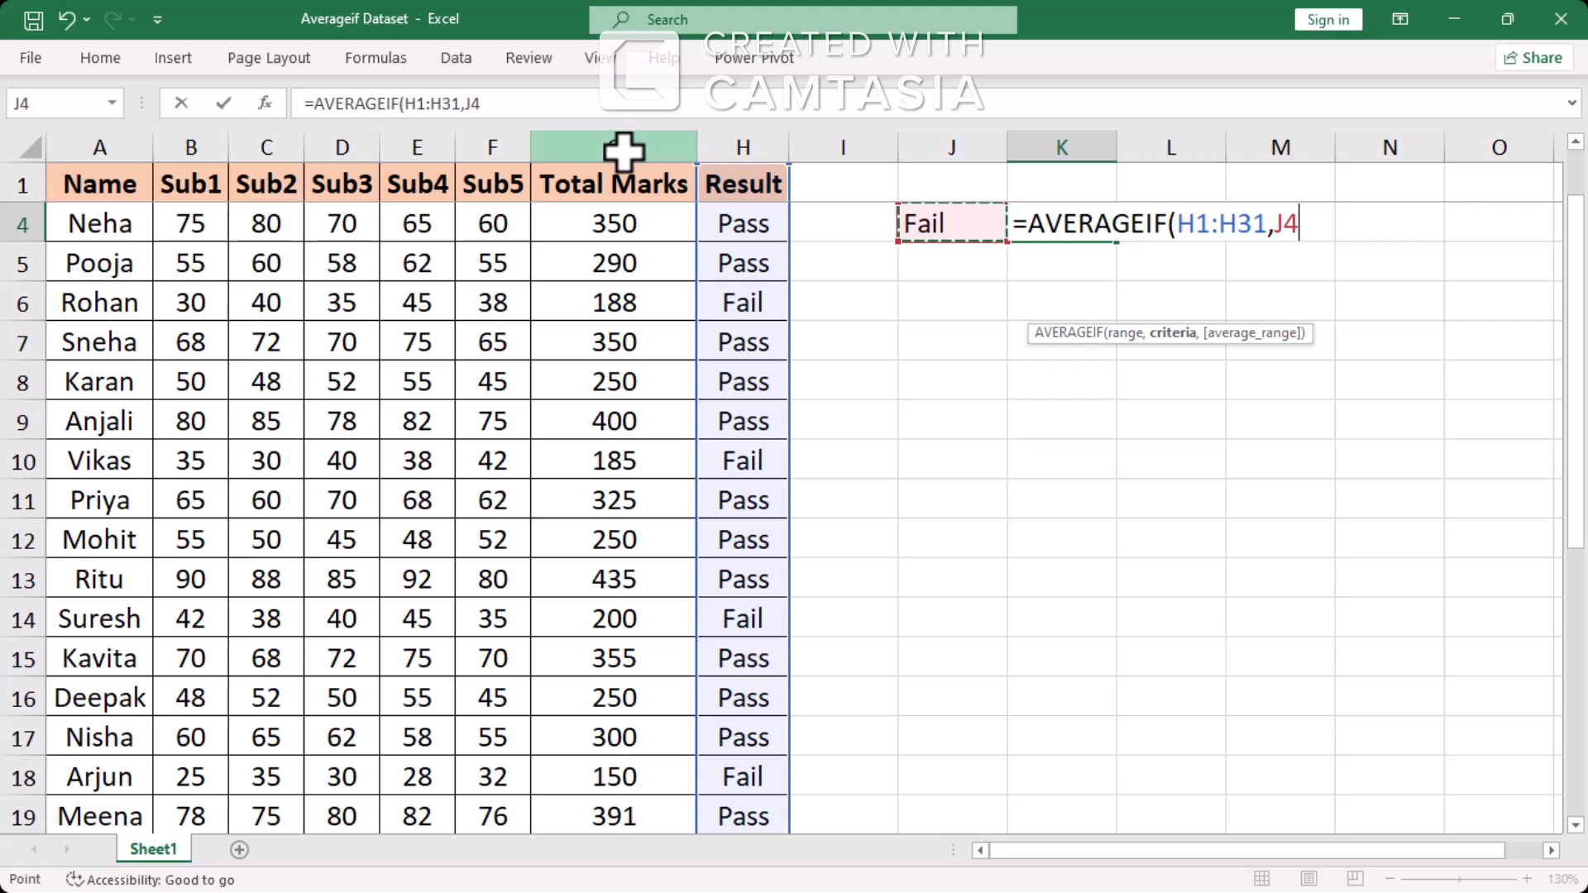
type(",")
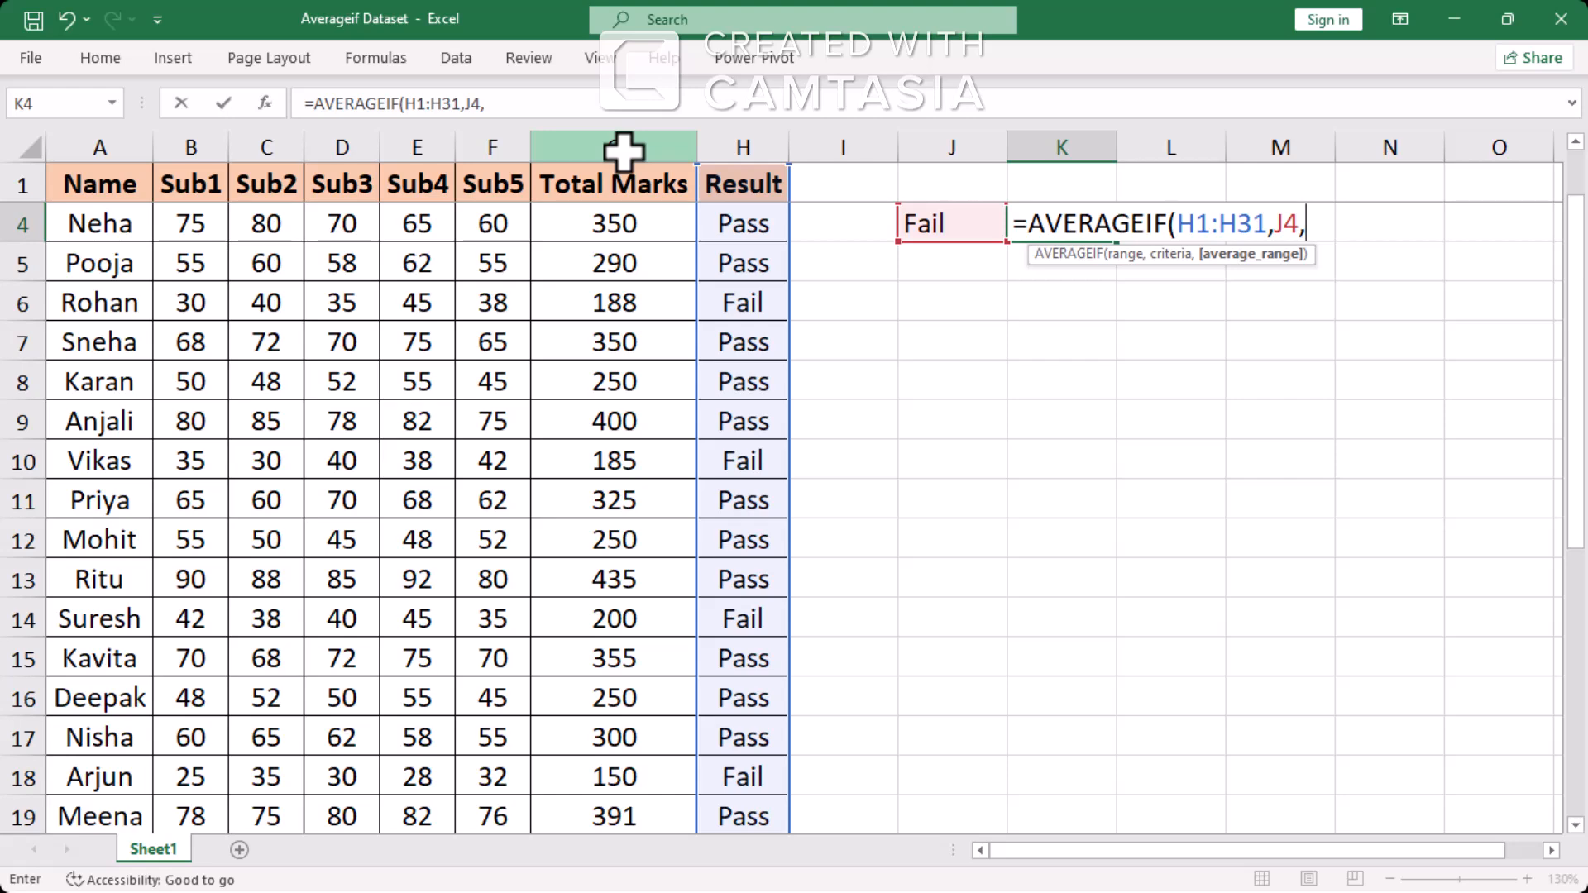
Try the entire Total Marks column, G:G, as the average range of the K4 formula
key("Left")
key("Left")
key("Left")
key("Left")
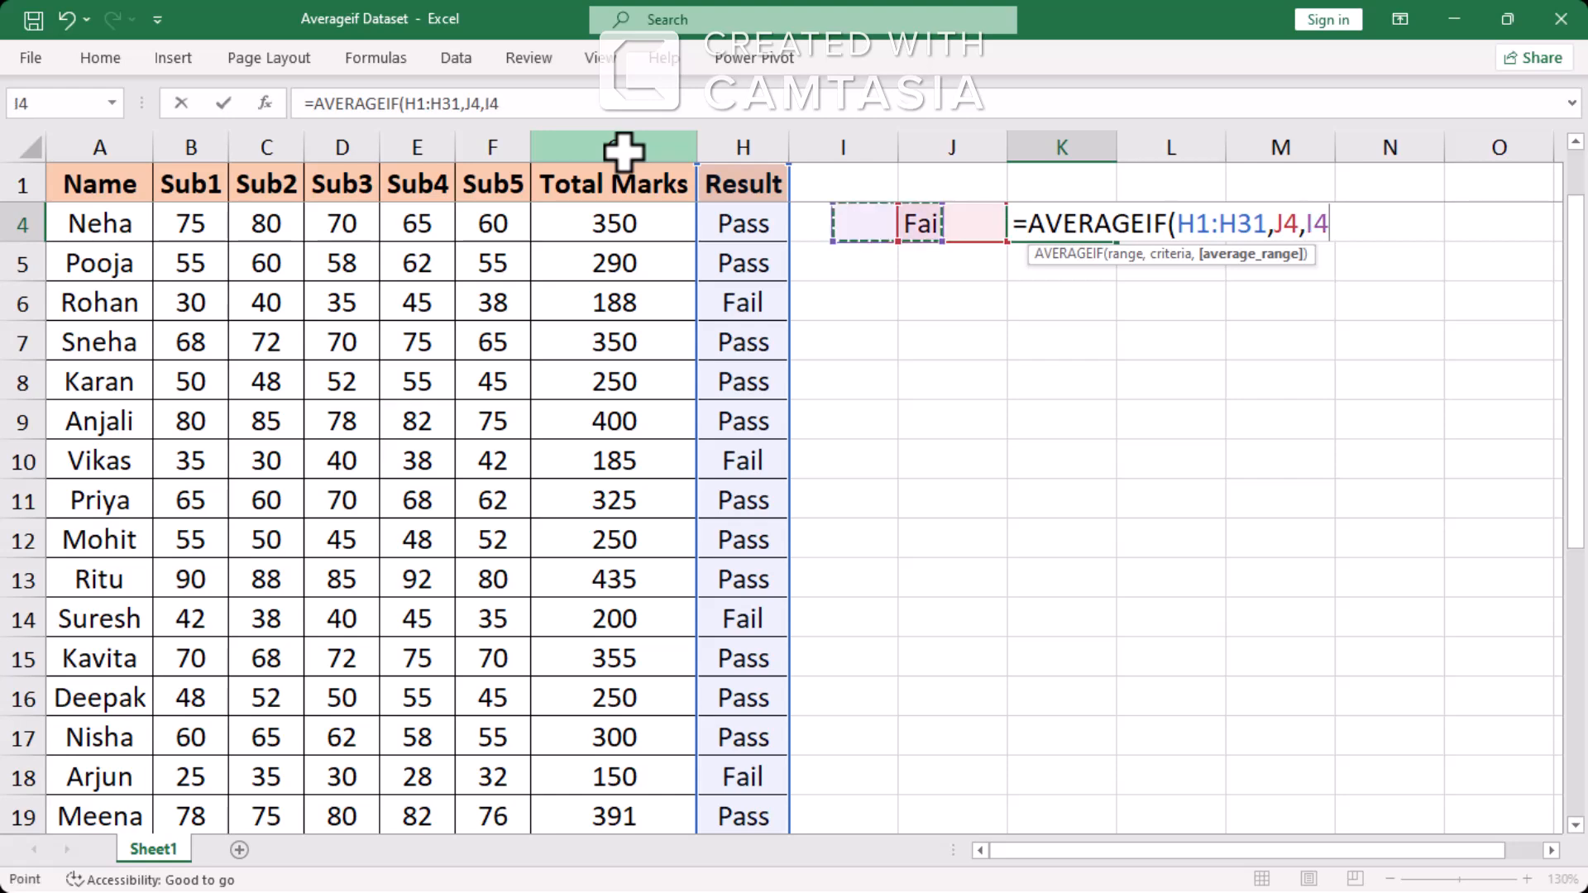
key("Up")
key("ctrl+Down")
key("Down")
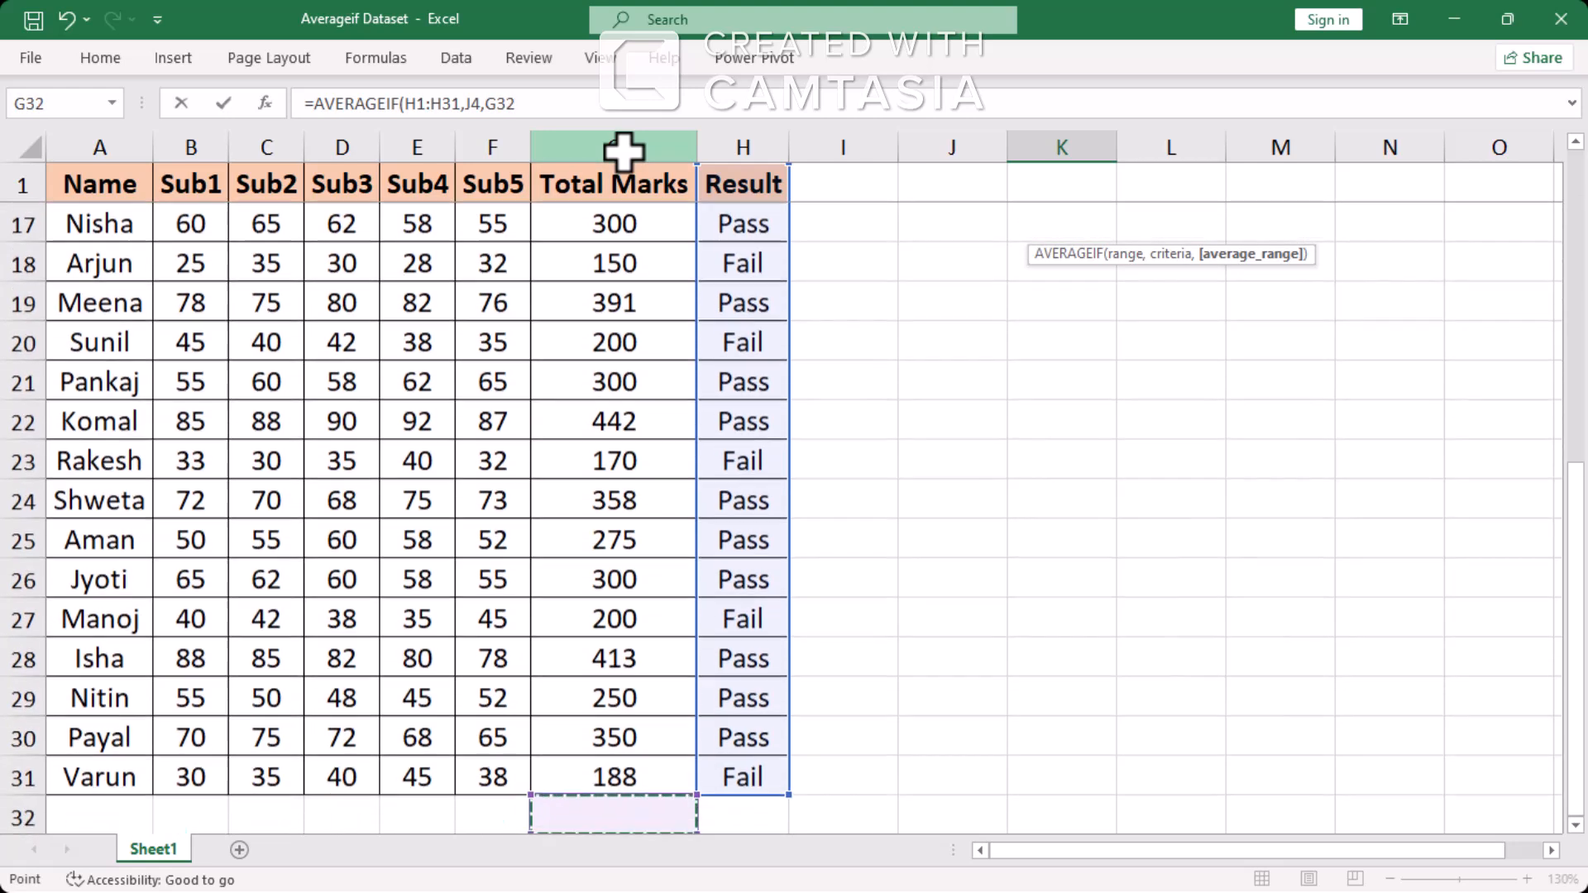
key("Down")
key("Up")
key("Right")
key("Down")
key("Down")
key("Left")
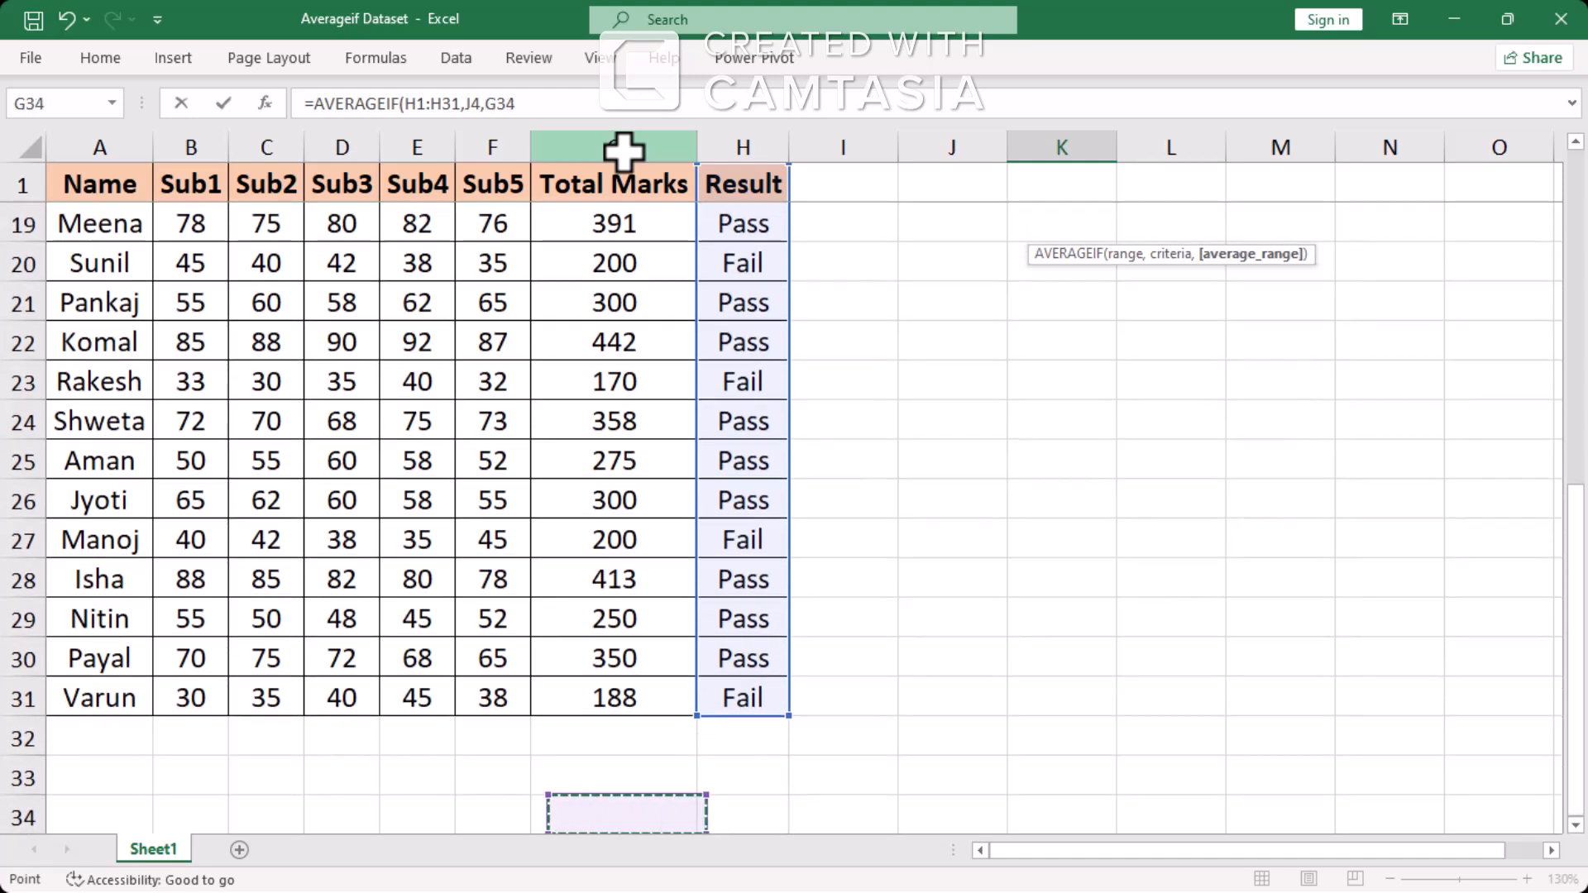
key("Left")
key("Up")
key("Right")
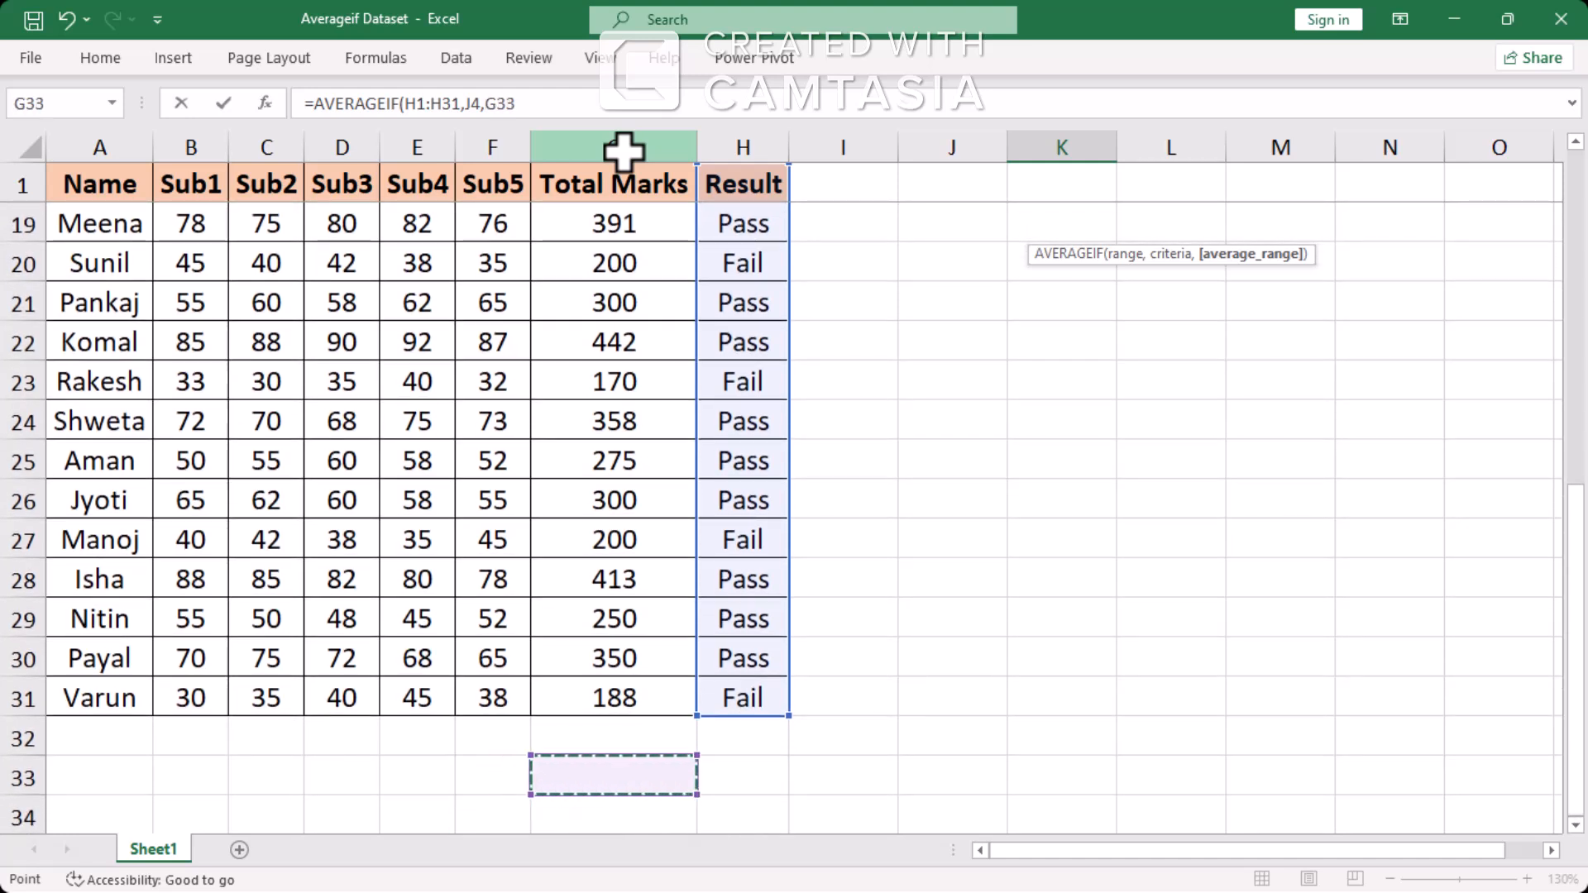
key("ctrl+space")
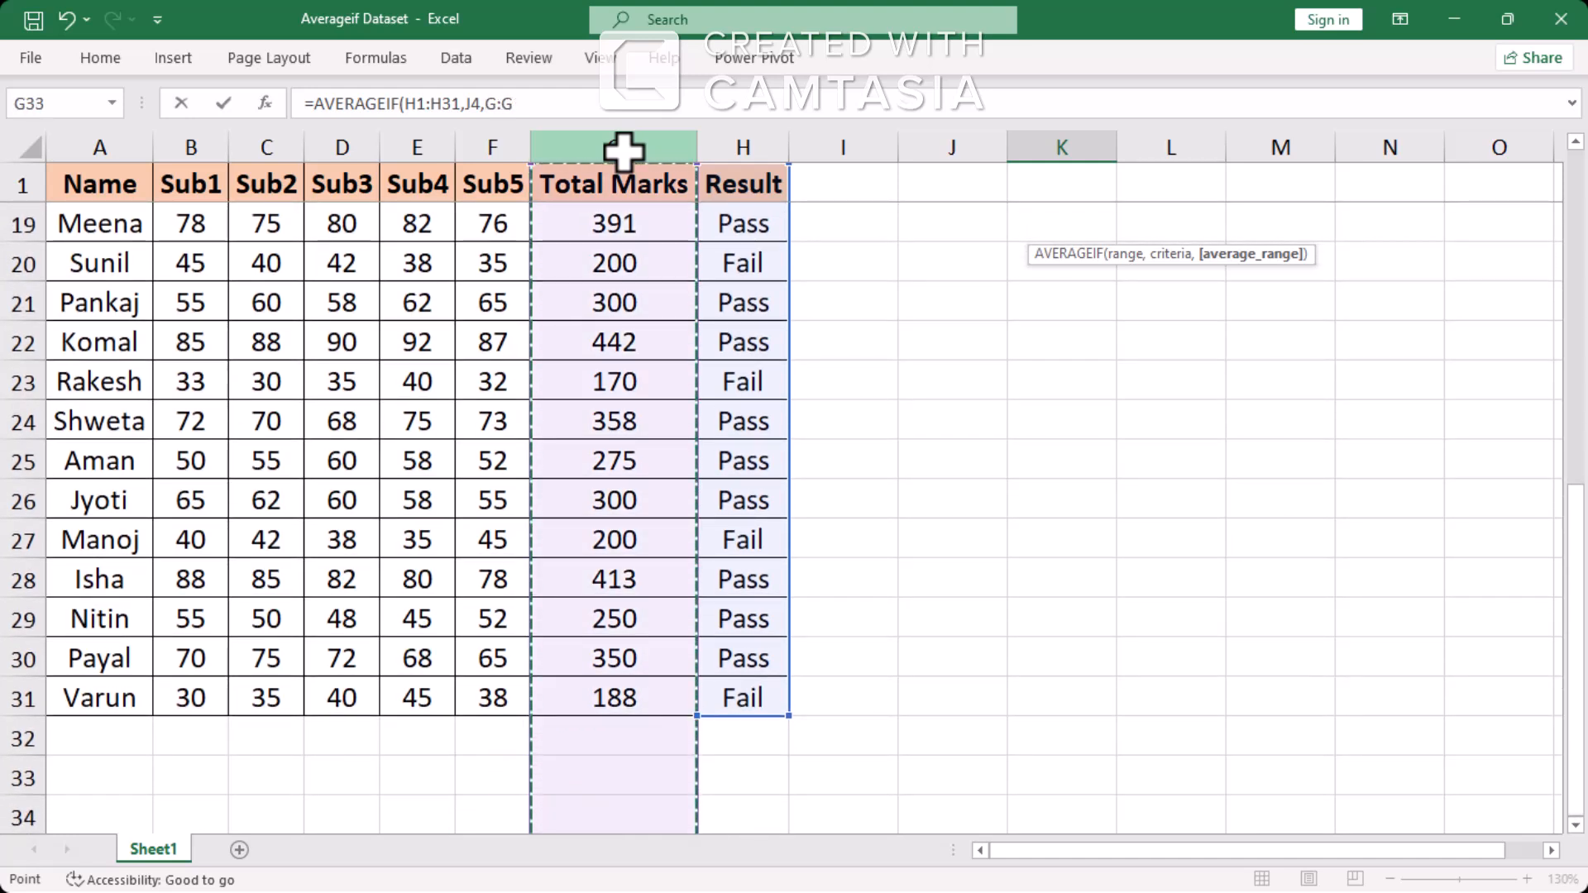
Set the Total Marks cells G1:G31 as the average range of the K4 formula and complete it
key("ctrl+Up")
key("ctrl+shift+Up")
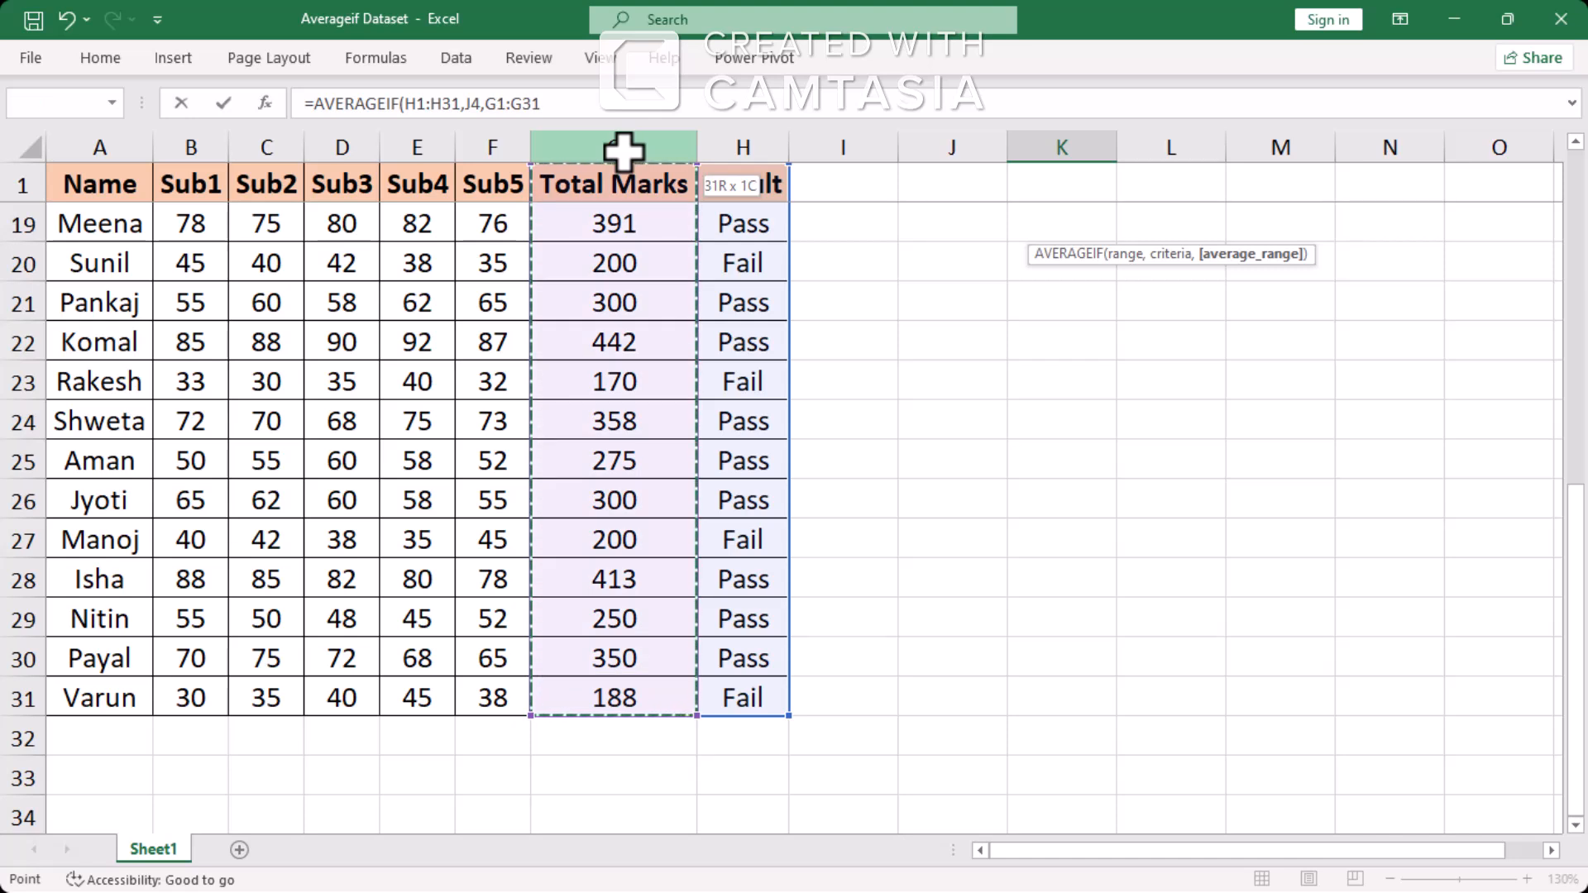
key("Right")
key("Right")
key("Left")
key("ctrl+space")
key("Left")
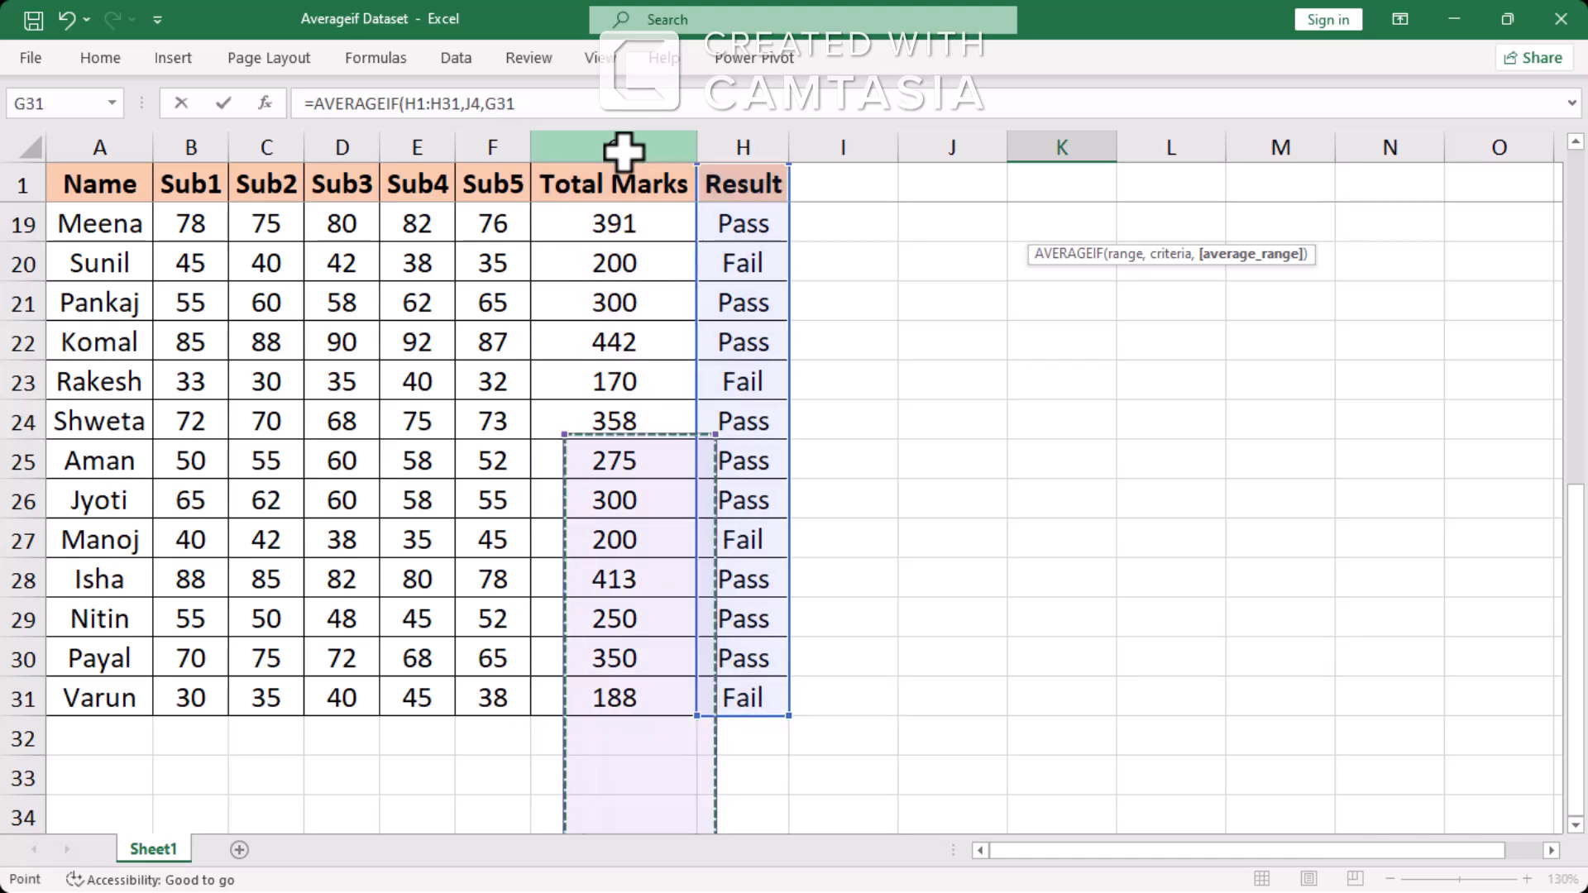
key("ctrl+space")
key("shift+BackSpace")
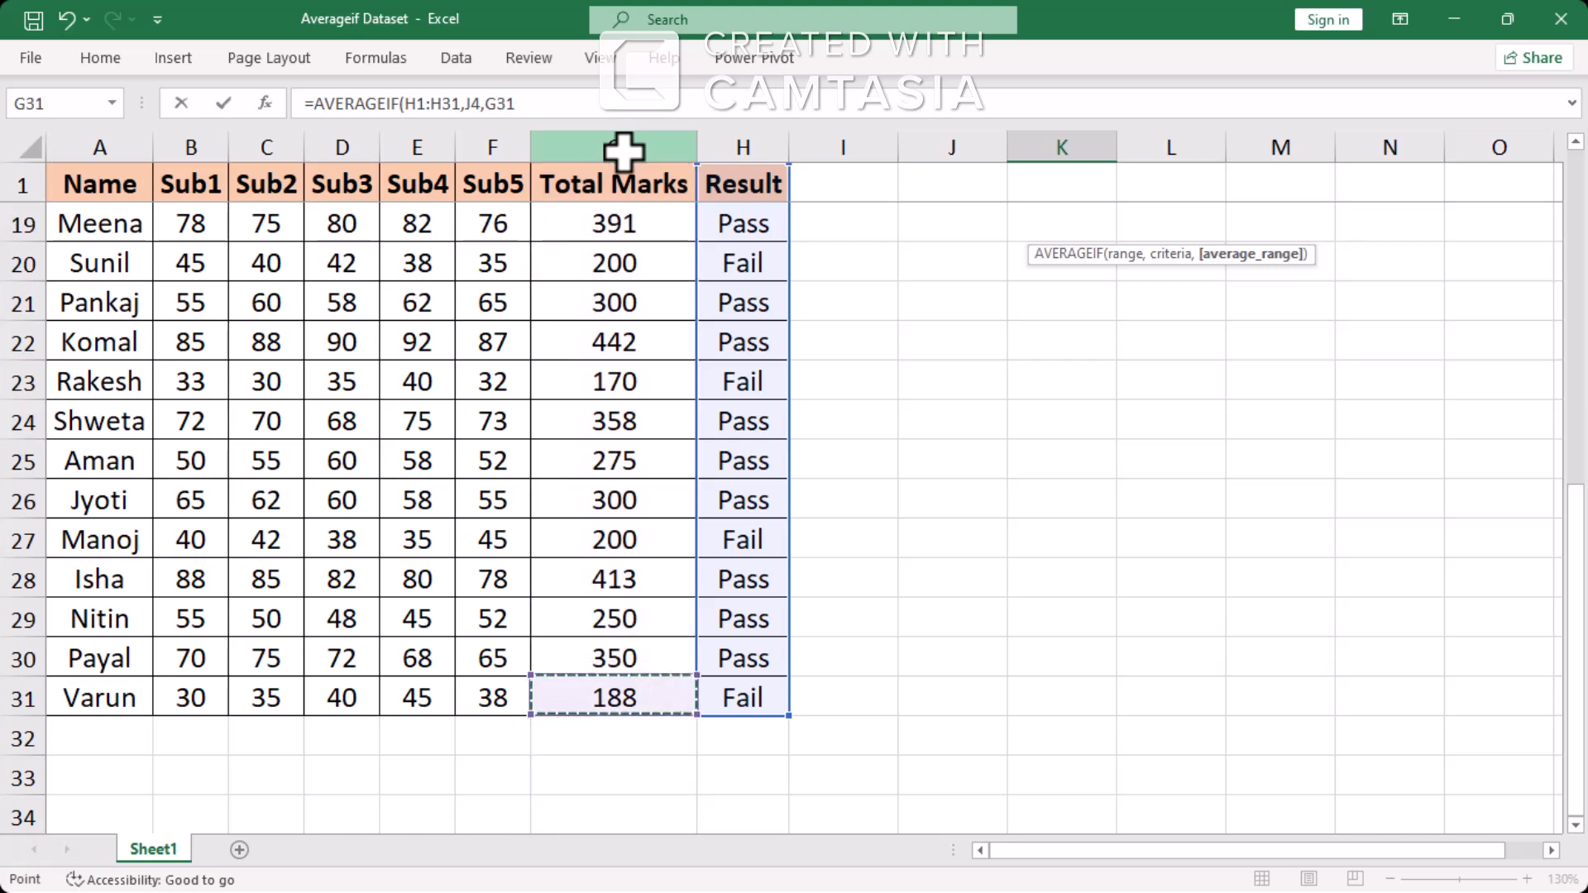
key("ctrl+shift+Up")
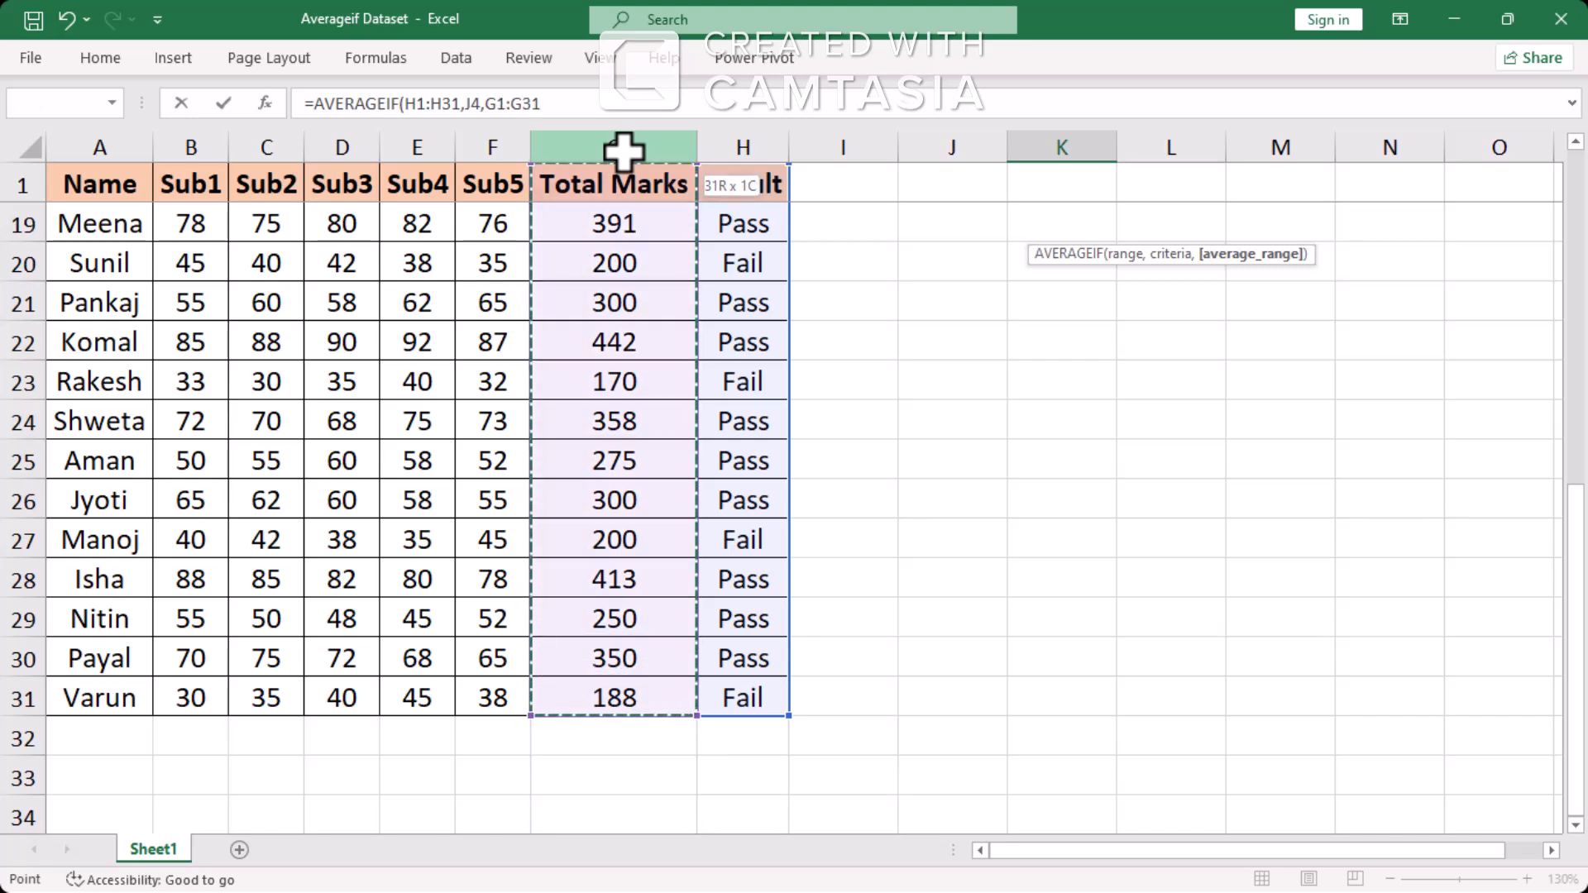
type(")")
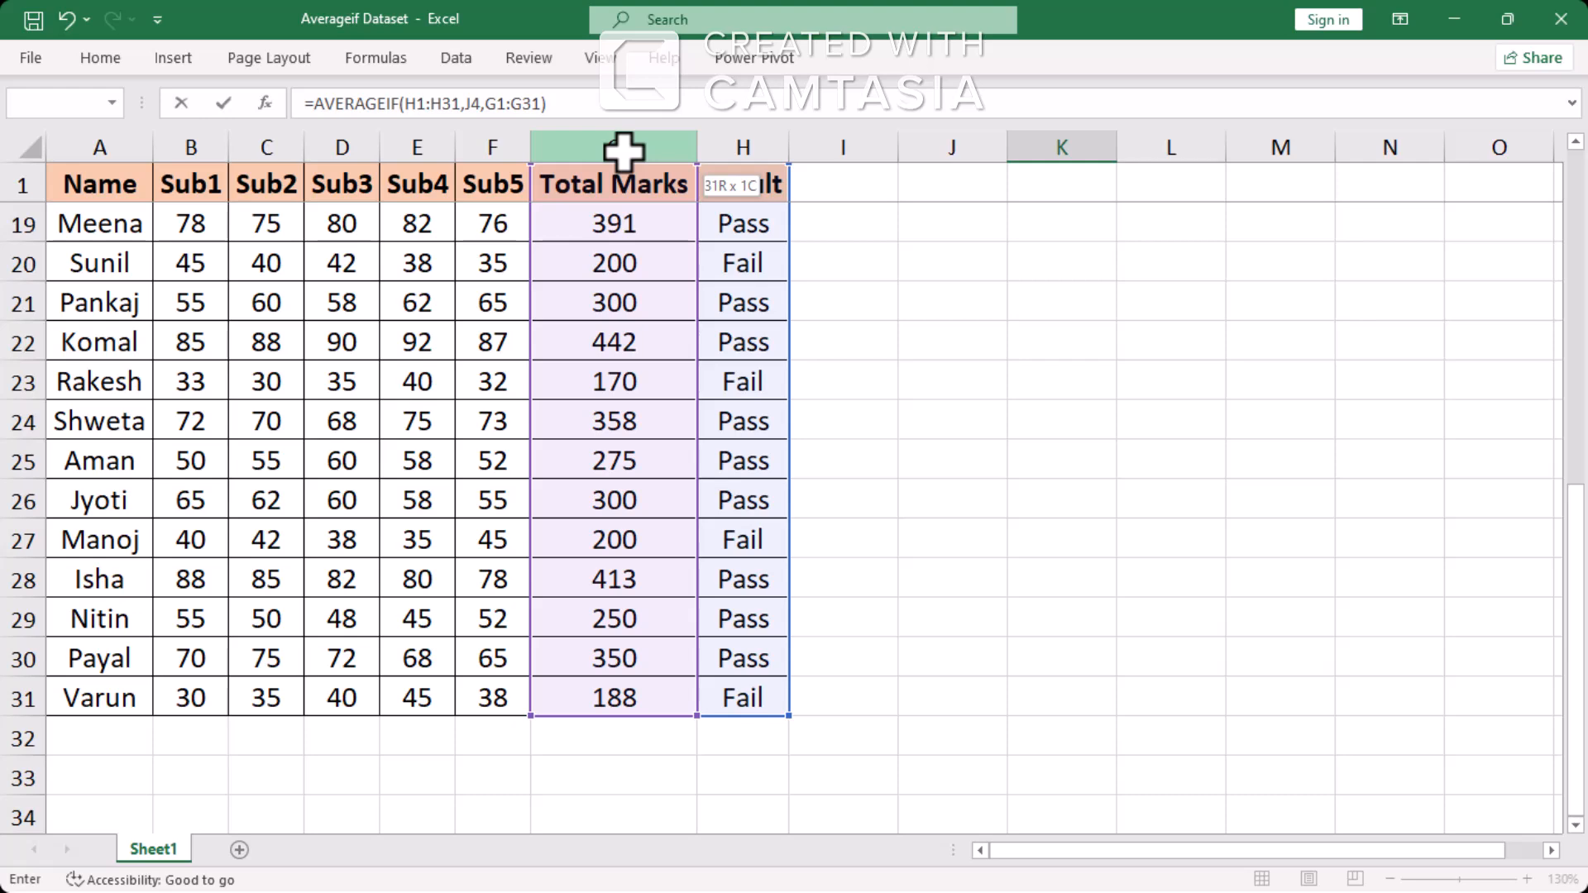
key("Return")
Review the overall, Pass and Fail averages and their formulas in cells K2 to K4
key("Up")
key("Up")
key("Up")
key("Up")
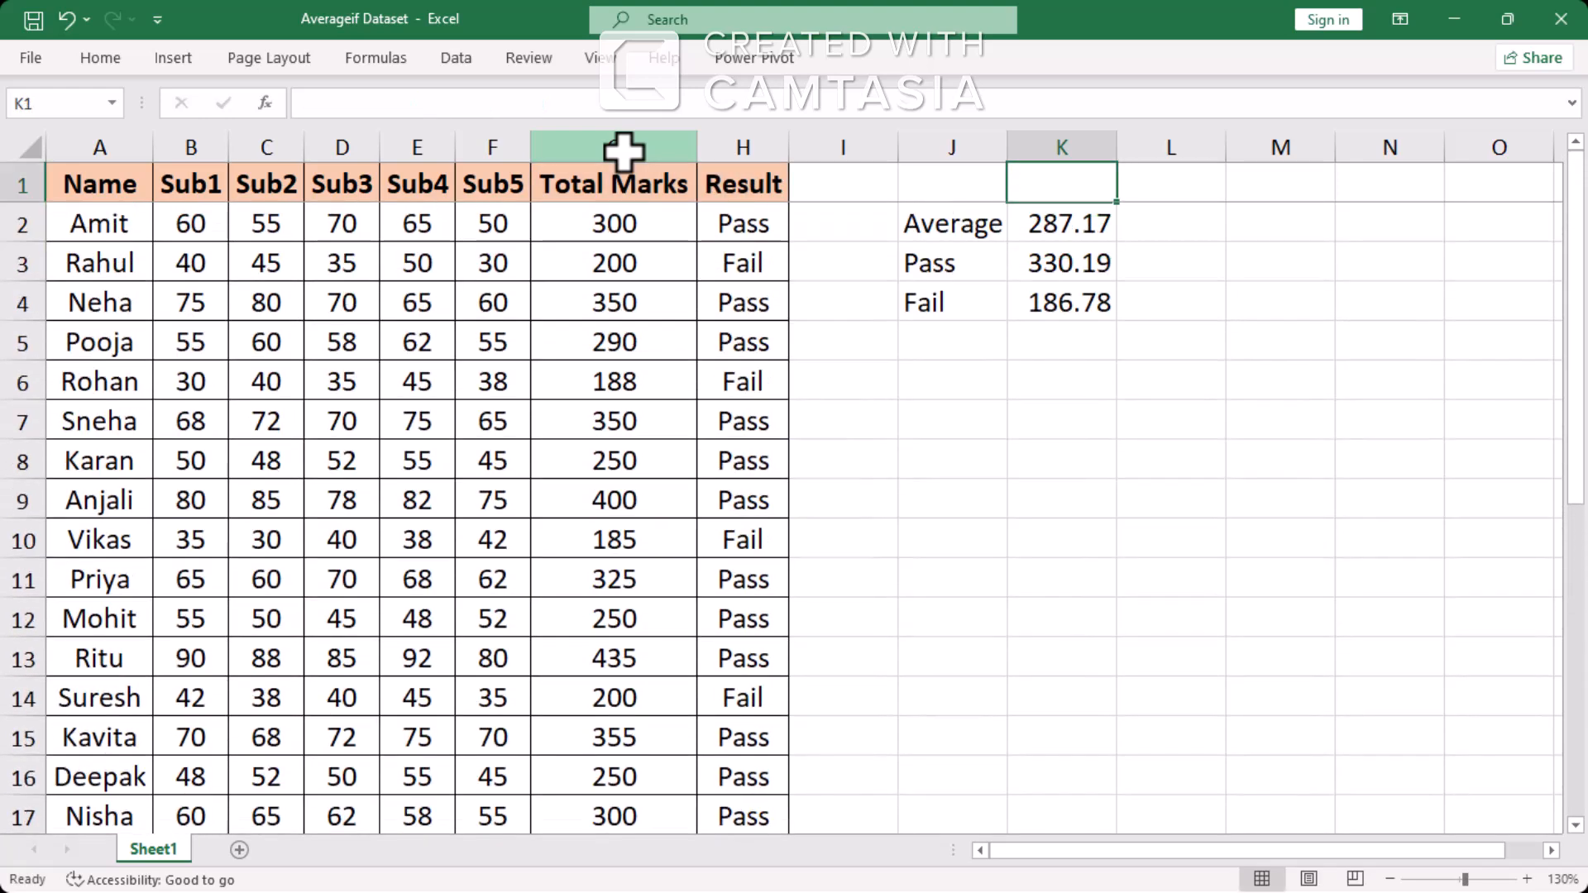
key("Down")
key("Down")
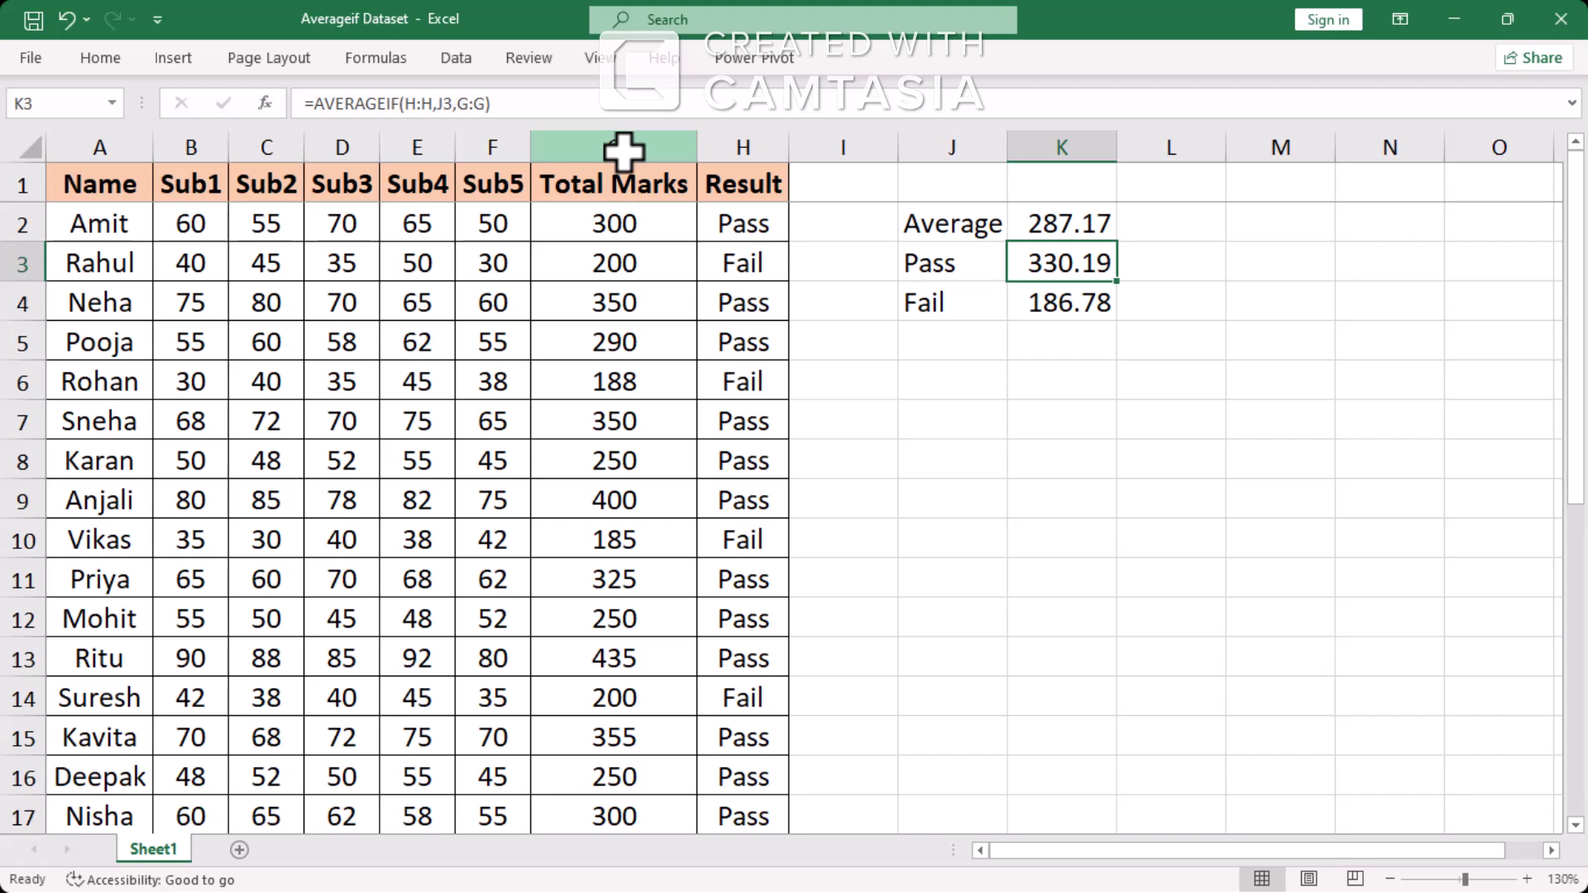
key("Up")
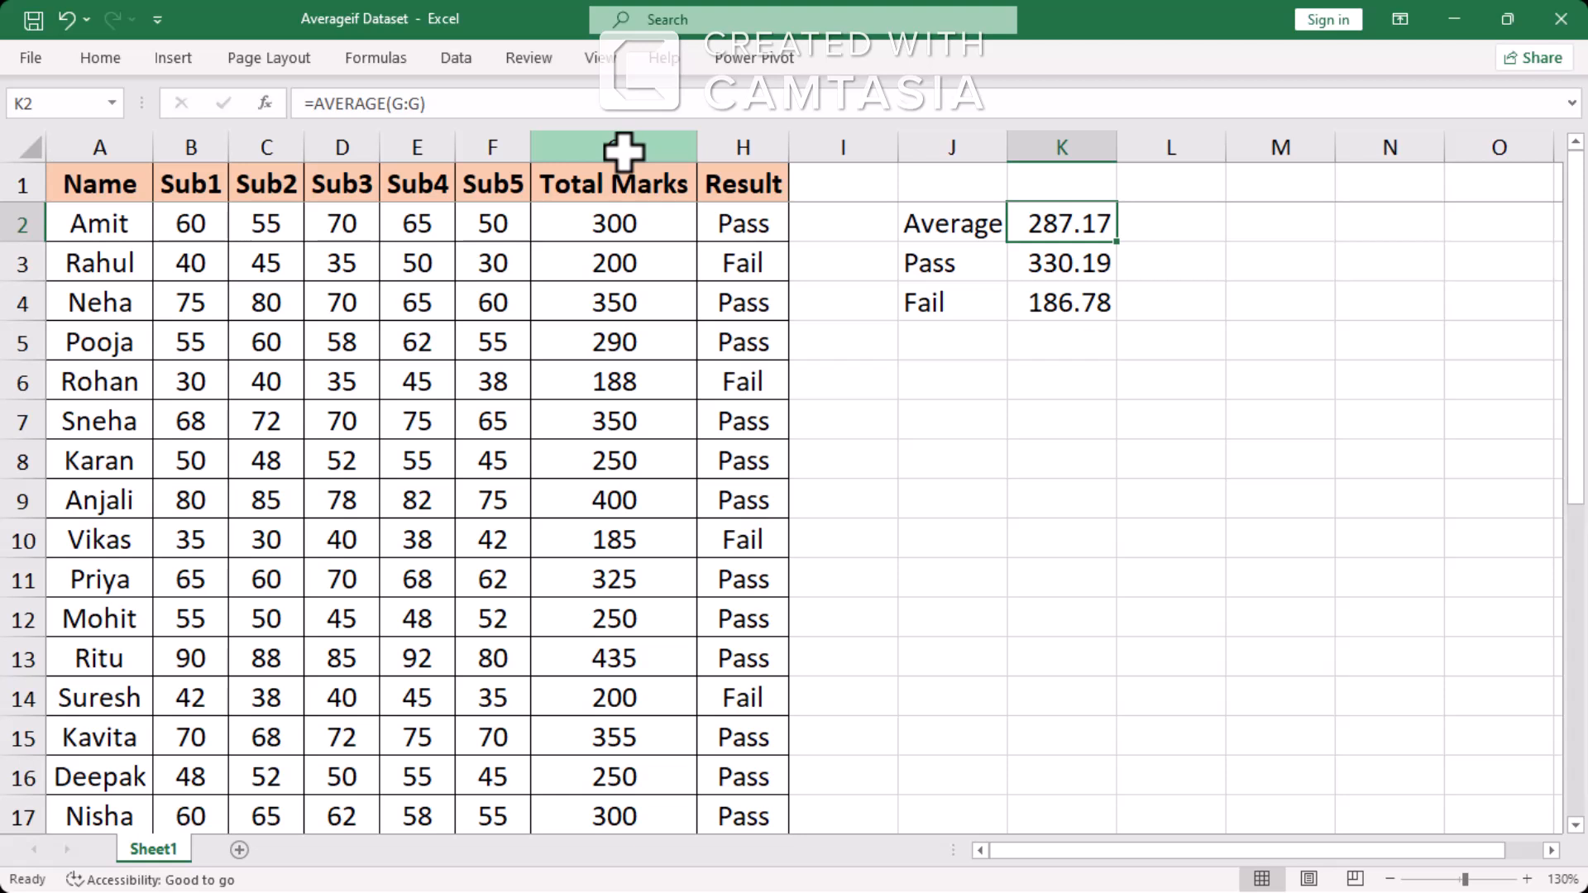
key("Down")
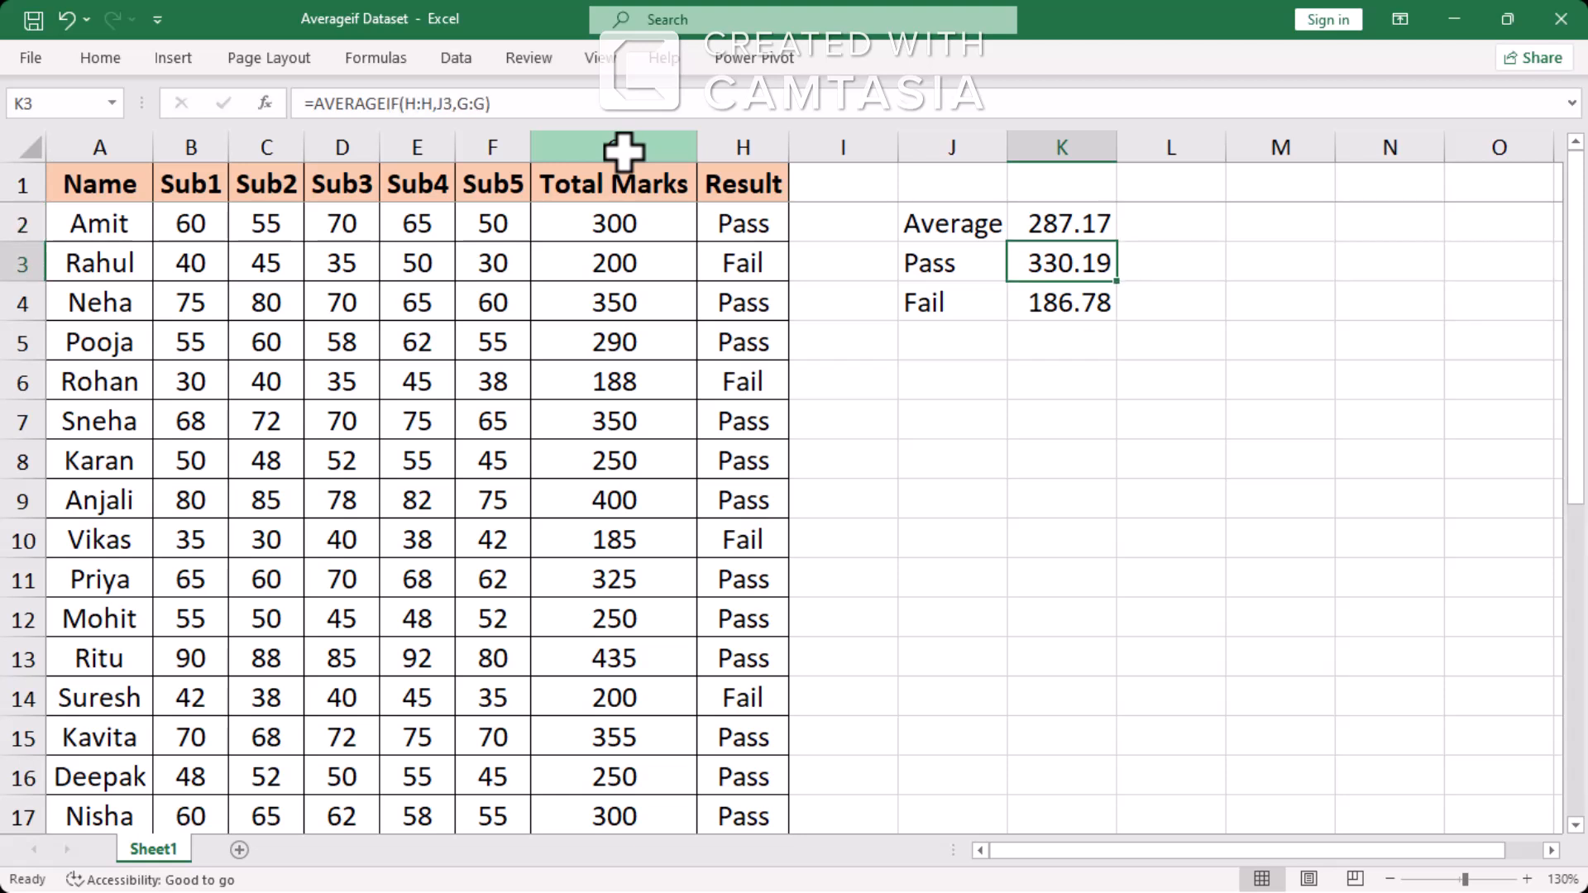
key("Down")
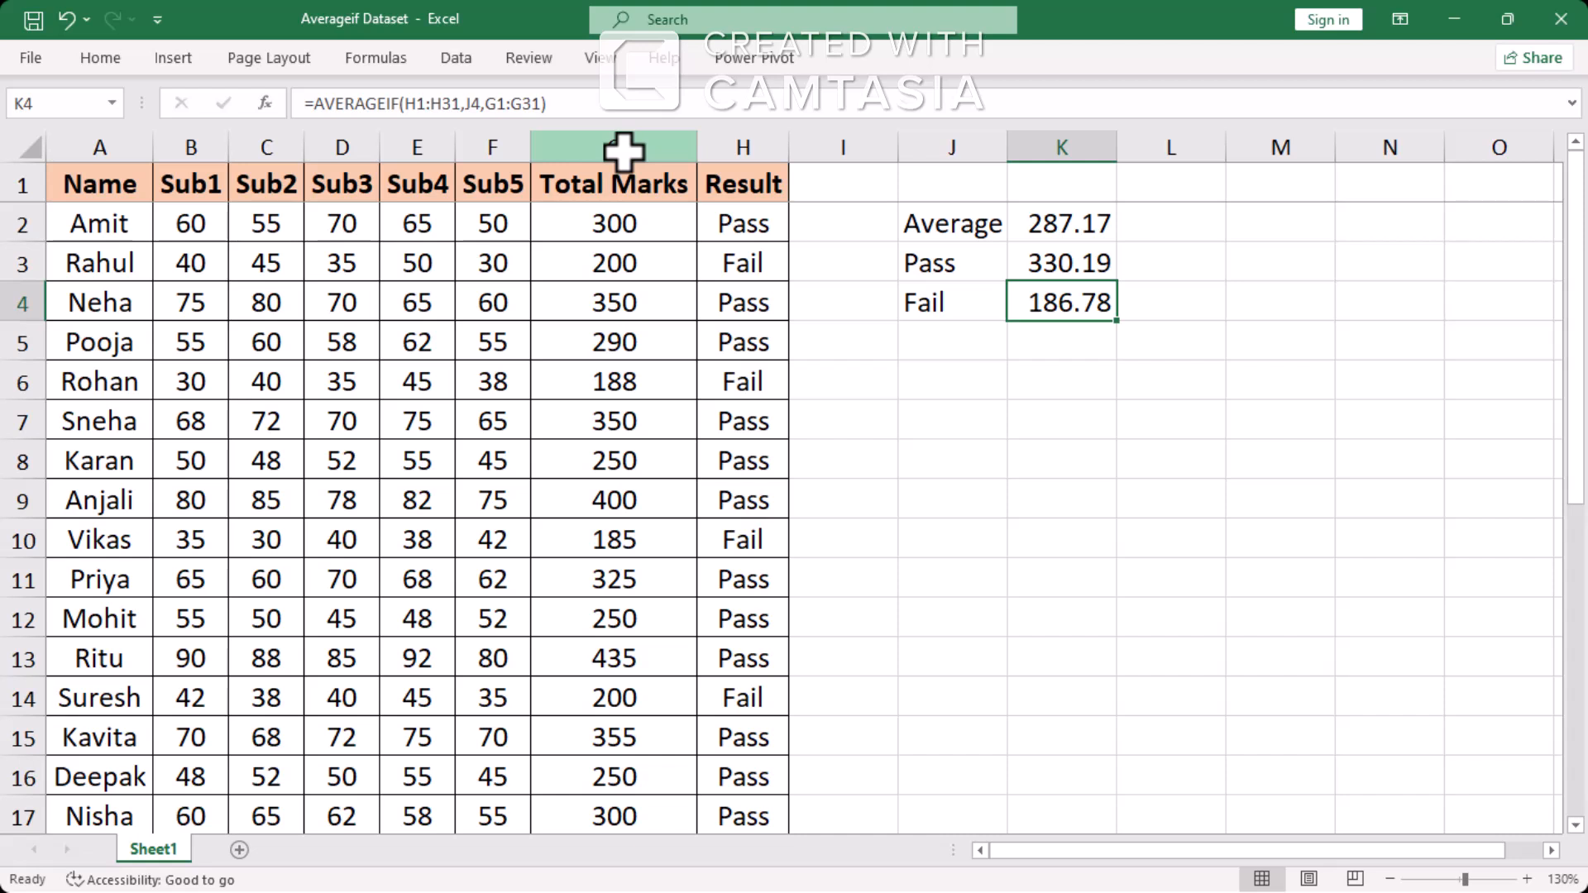